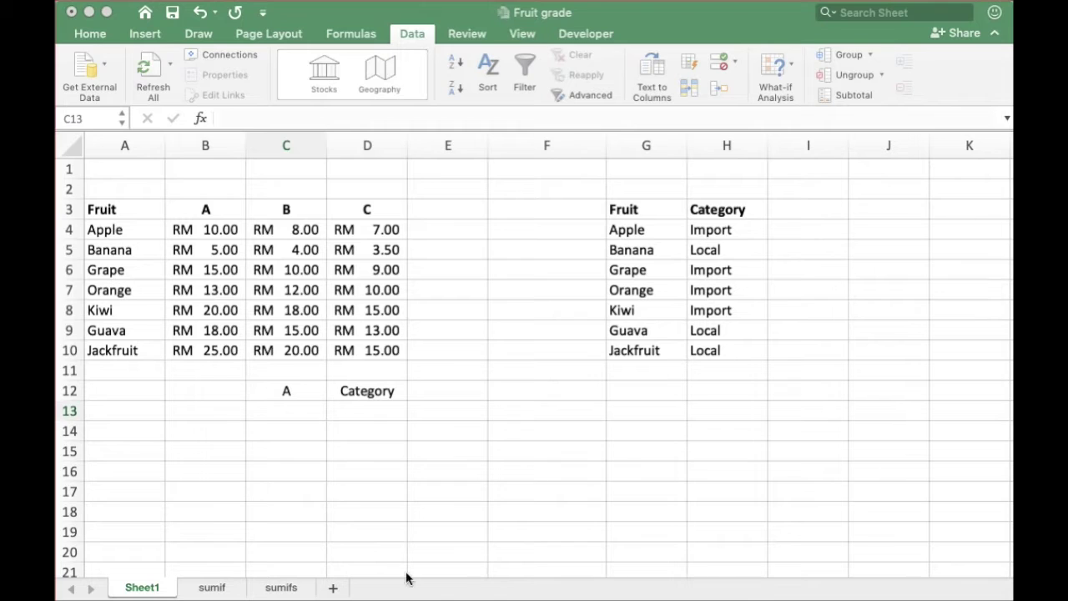
- Enter =INDEX(A4:D10,2,2) in C13, returning Banana's grade A price of 5
left_click(293, 411)
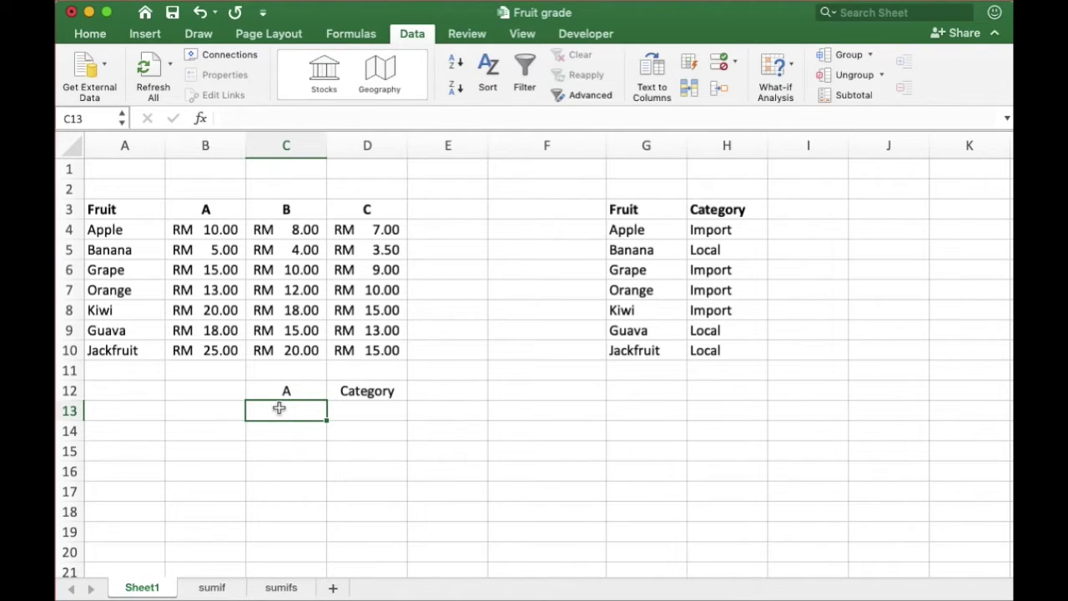
type("=i")
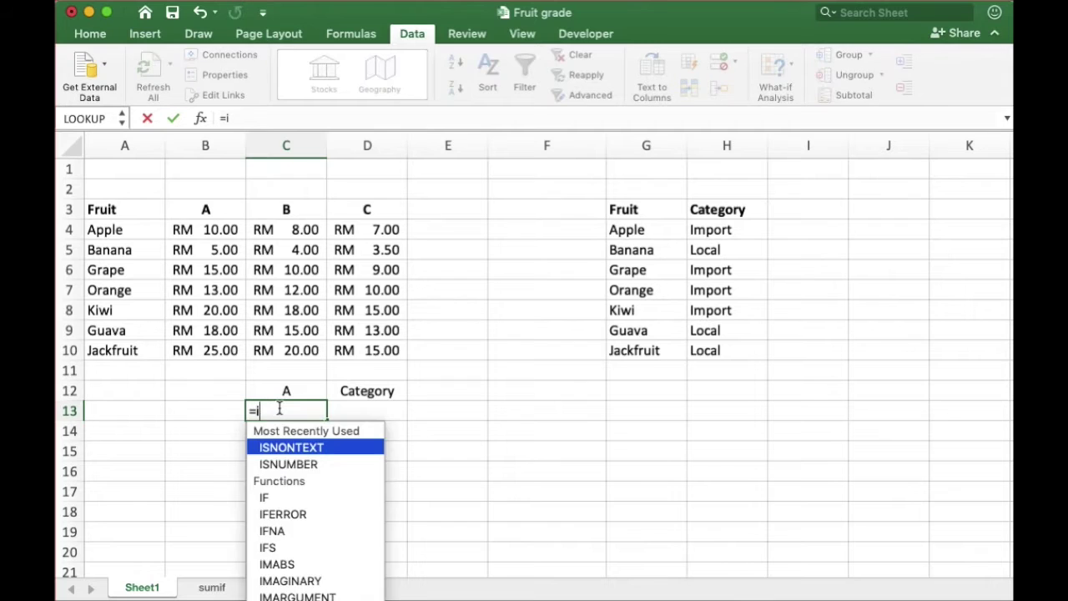
type("nde")
double_click(276, 446)
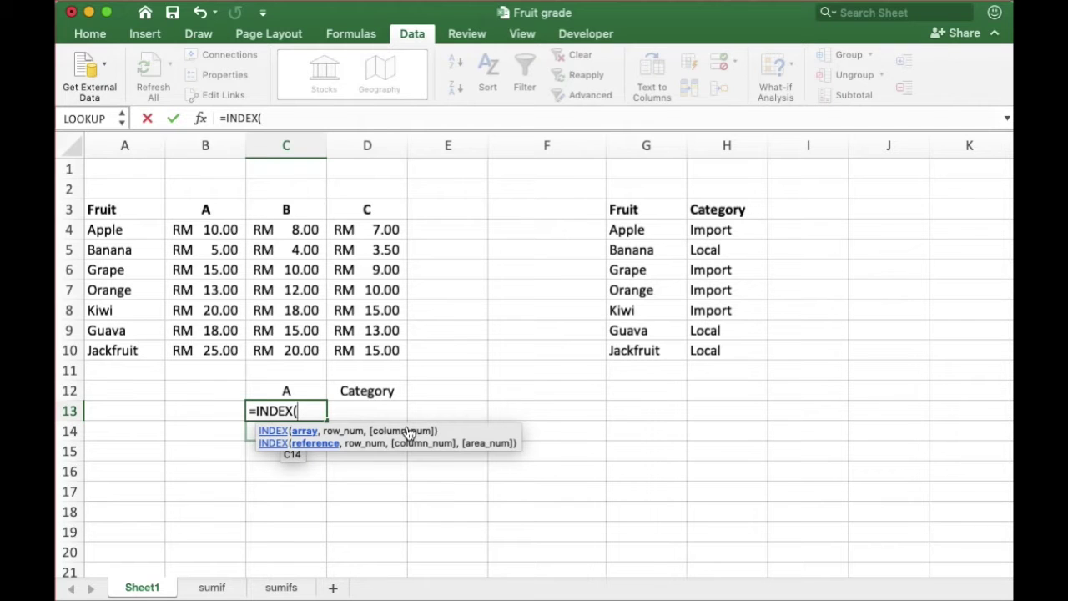
left_click_drag(117, 229, 375, 353)
type(",")
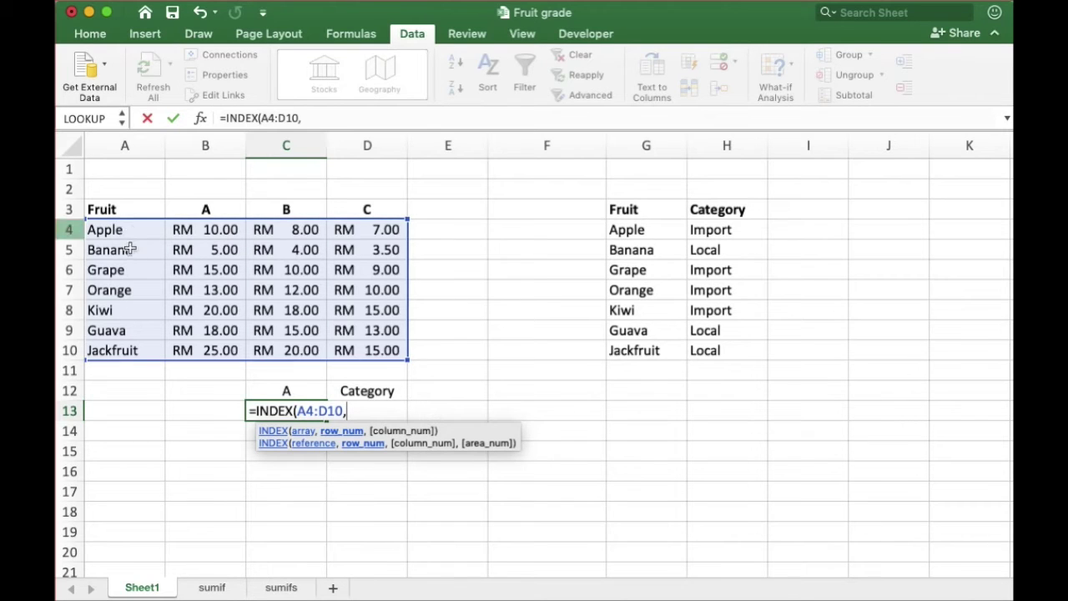
type("2,")
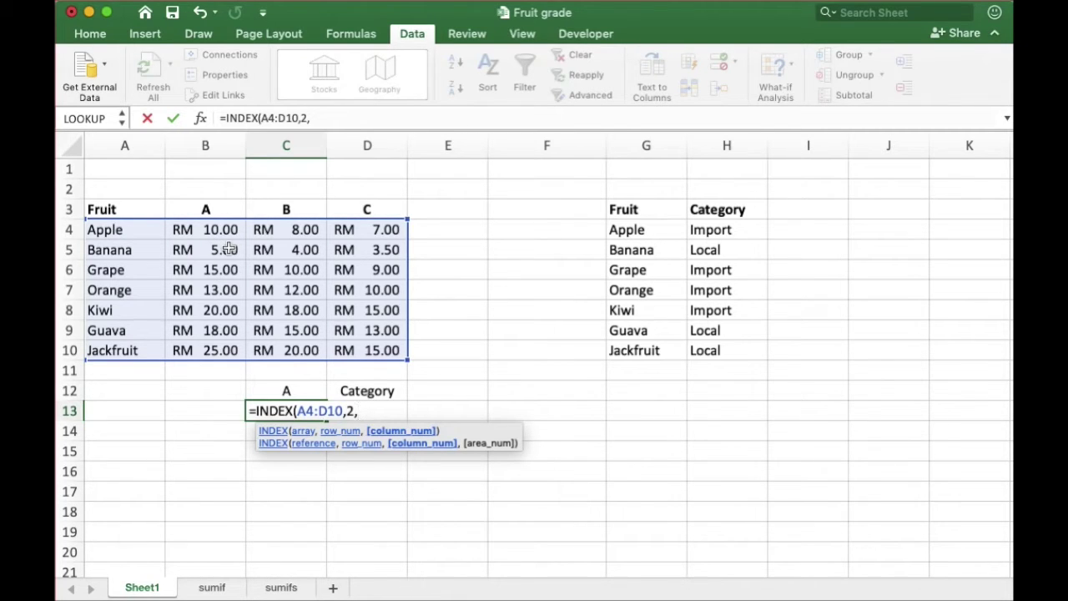
type("2")
key("Return")
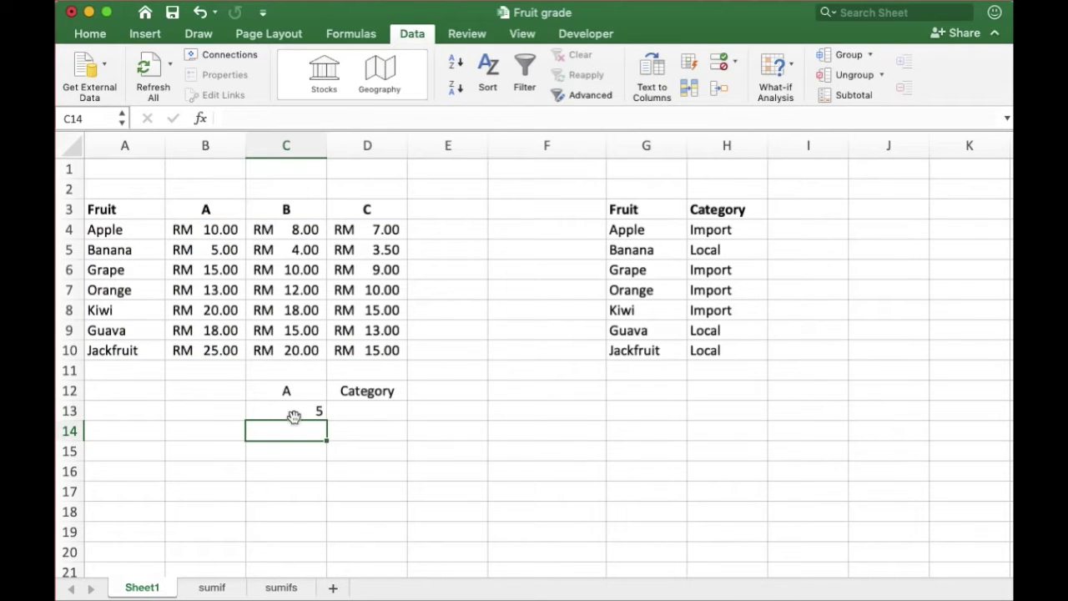
left_click(294, 417)
left_click(300, 413)
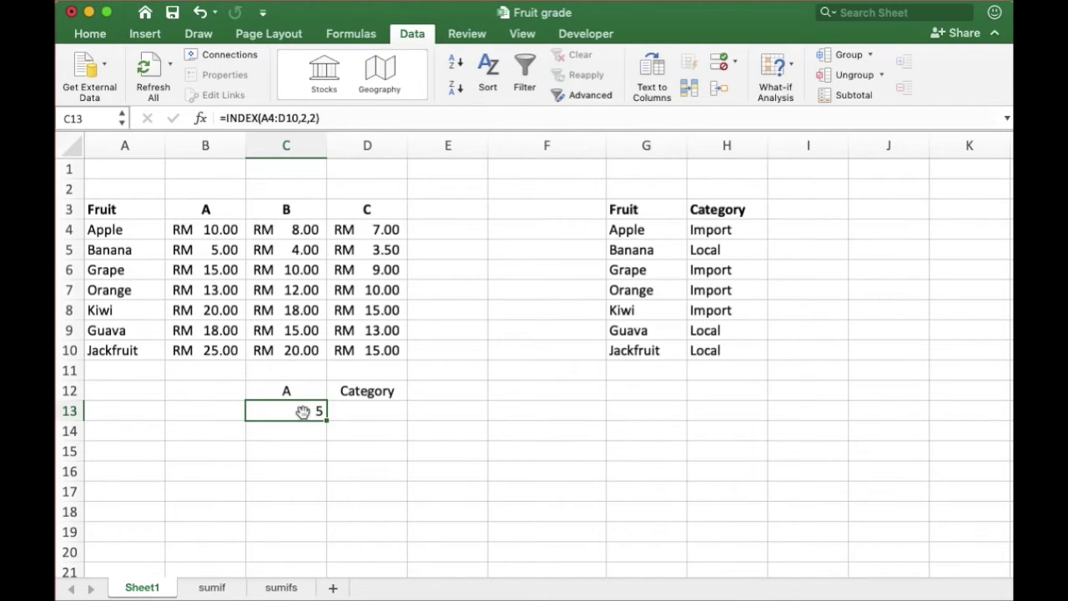
left_click(282, 119)
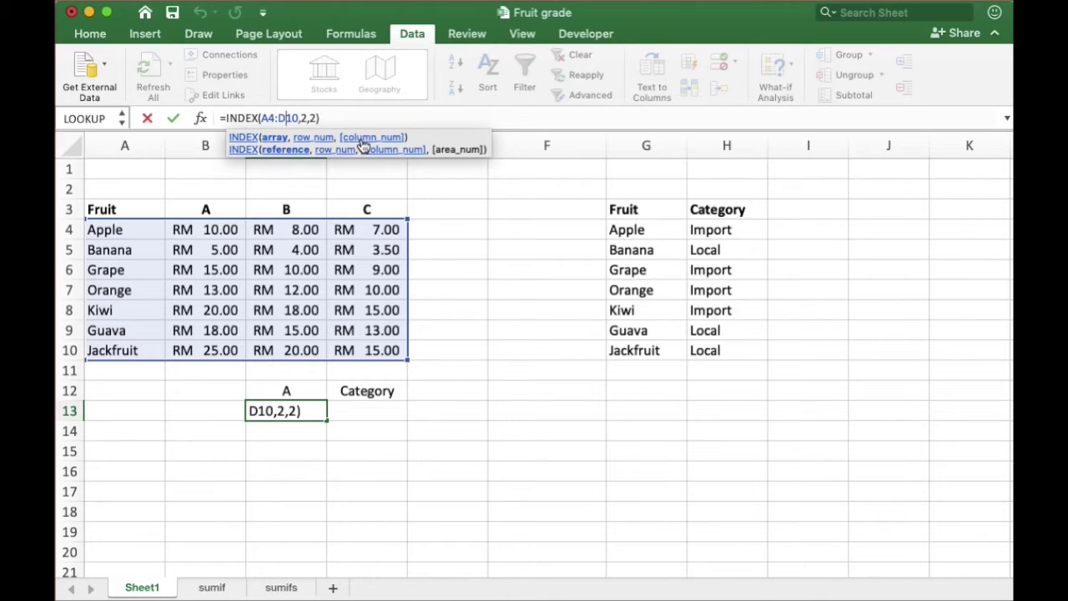
left_click(509, 457)
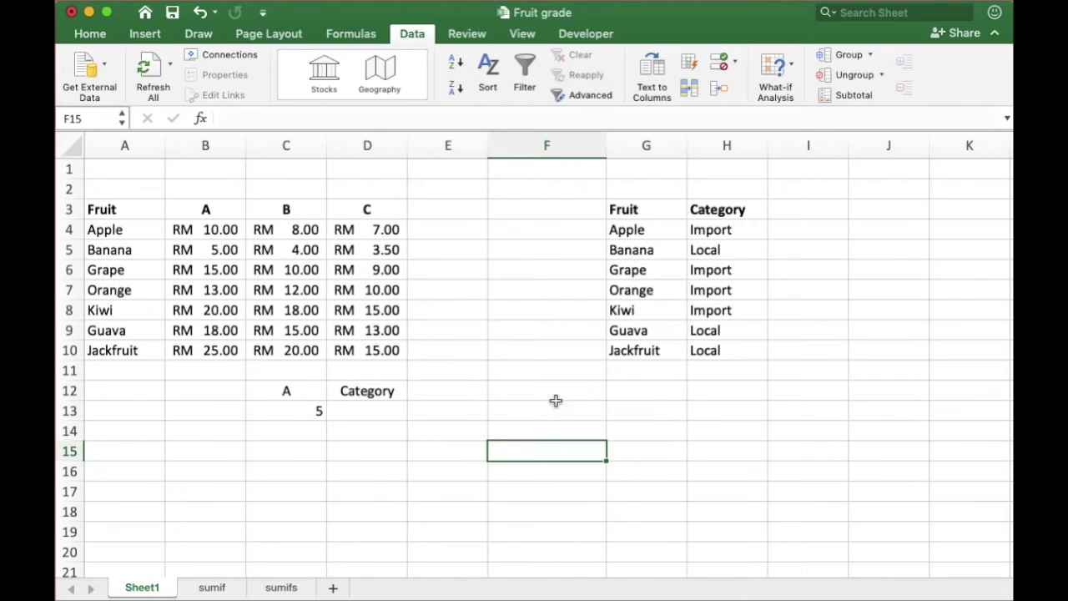
left_click(630, 389)
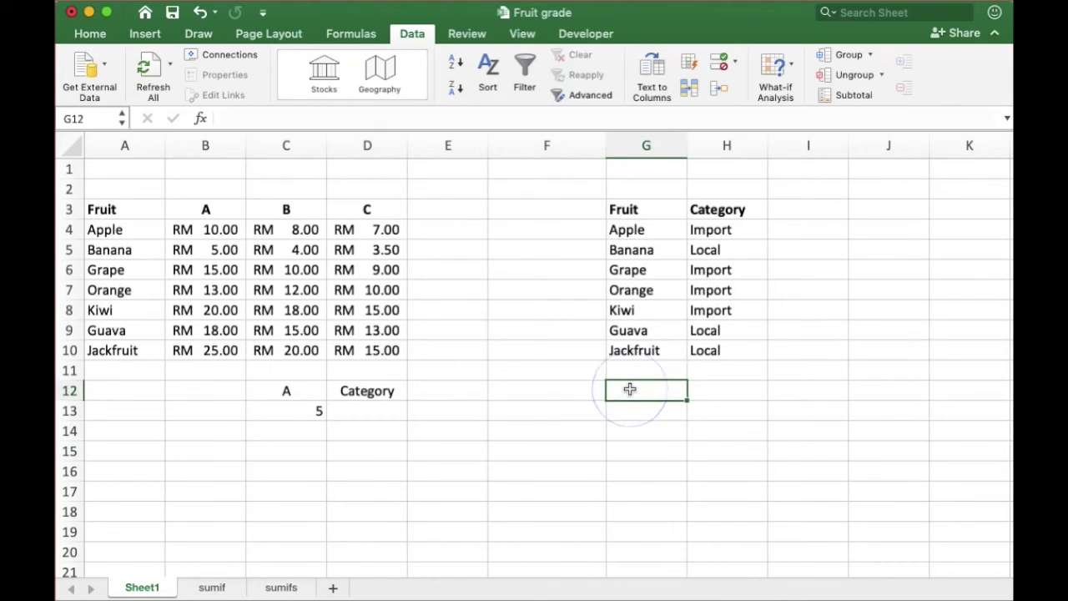
- Label G12 'row' and put the first row number 1 in G13
type("row")
key("Return")
type("1")
key("ctrl+Return")
type("2")
key("BackSpace")
type("1")
key("Return")
- Enter row numbers 2 and 3 in G14:G15 and select the 1–3 run
type("2")
key("Return")
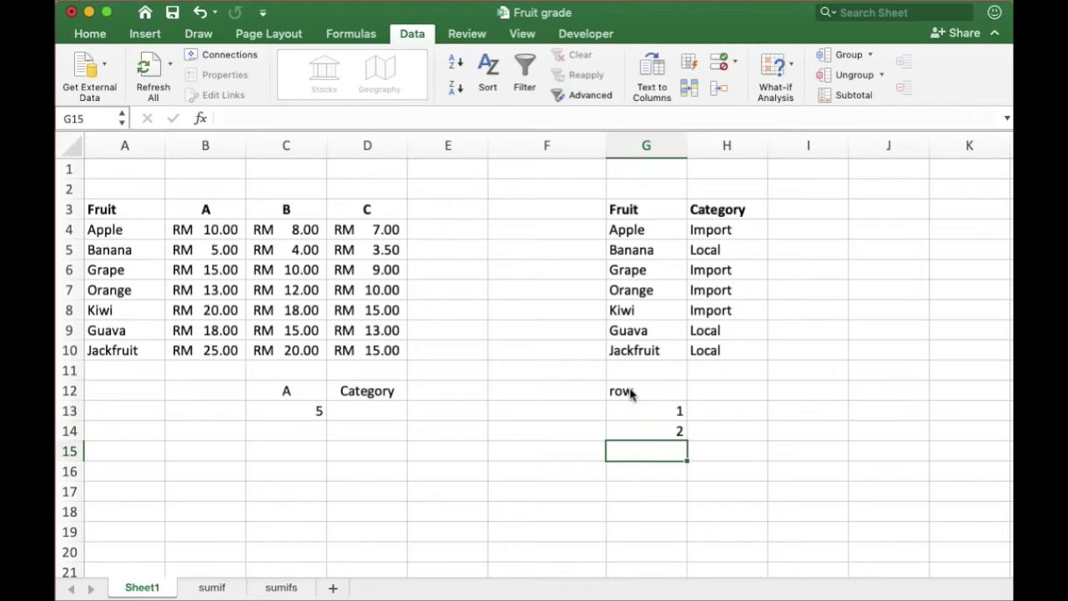
type("2")
key("BackSpace")
type("3")
left_click(787, 485)
left_click_drag(680, 409, 686, 539)
- Label H12 'column' and copy the numbers 1–4 from column G into H13:H16
left_click(746, 388)
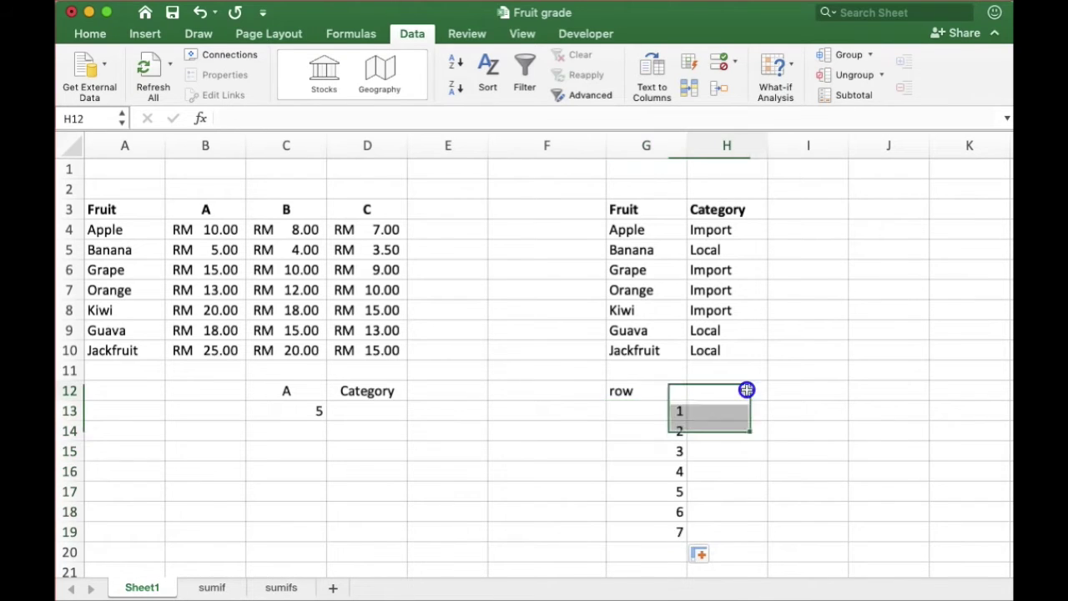
type("column")
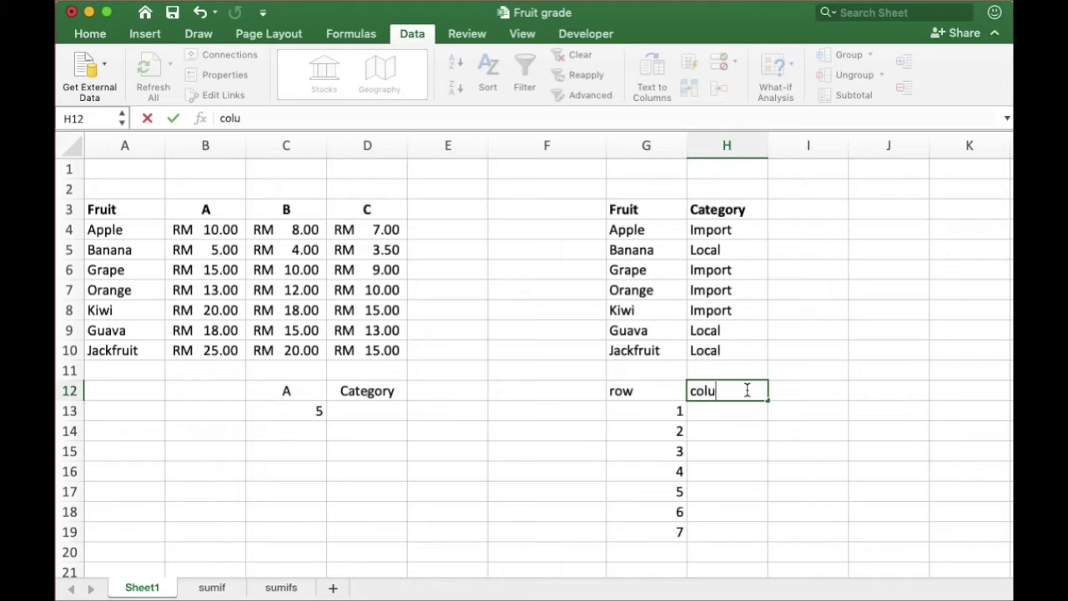
left_click(506, 307)
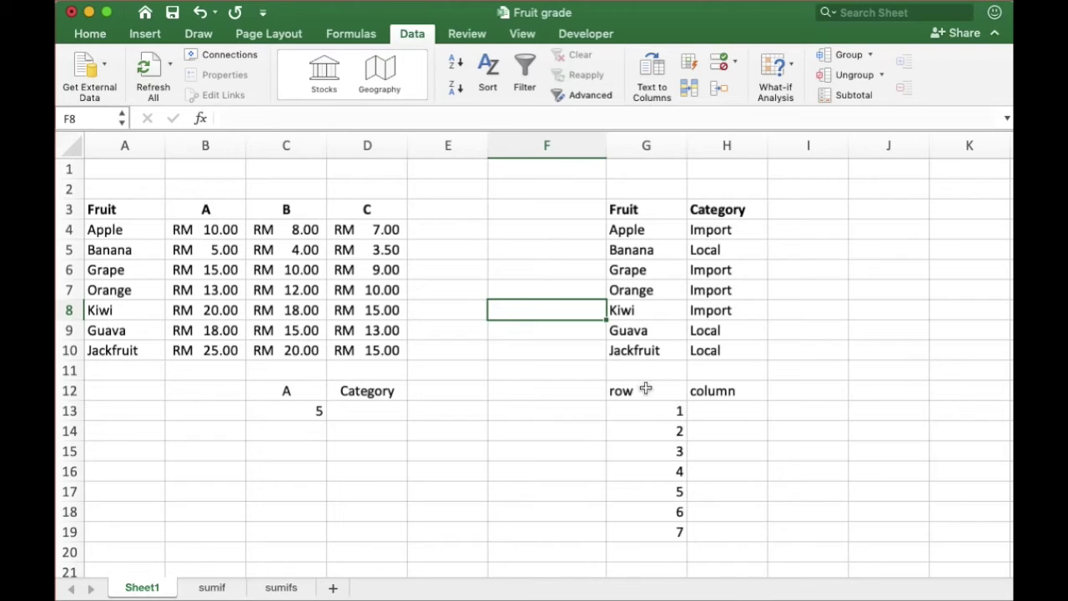
left_click_drag(659, 411, 666, 472)
key("super+c")
left_click(731, 418)
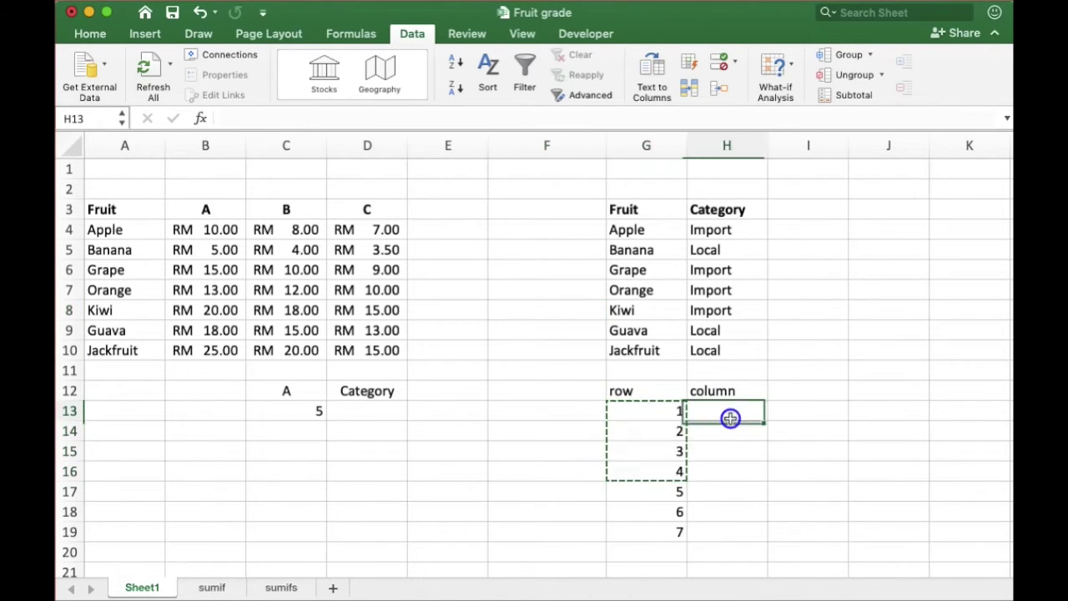
key("super+v")
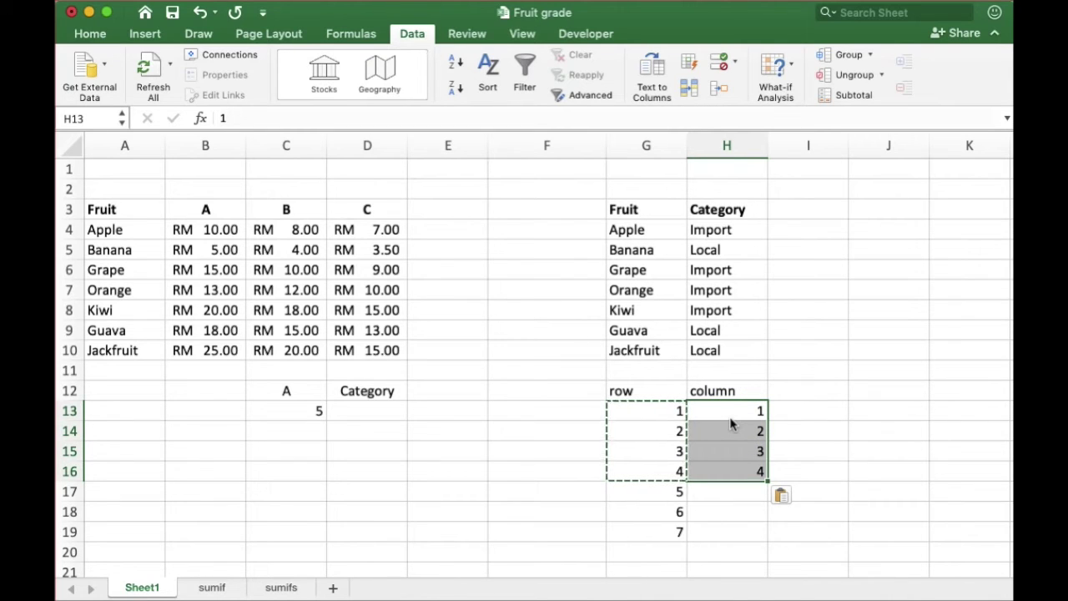
key("Escape")
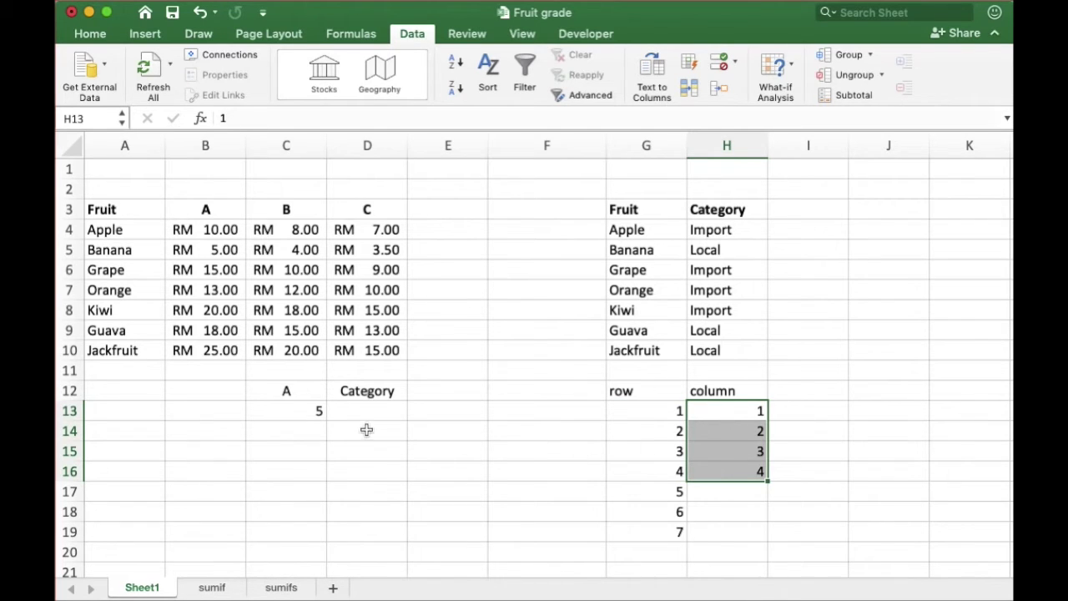
left_click(307, 419)
- Begin an INDEX formula over A4:D10 in C13, abandon it, and check the row numbers in G13
right_click(306, 419)
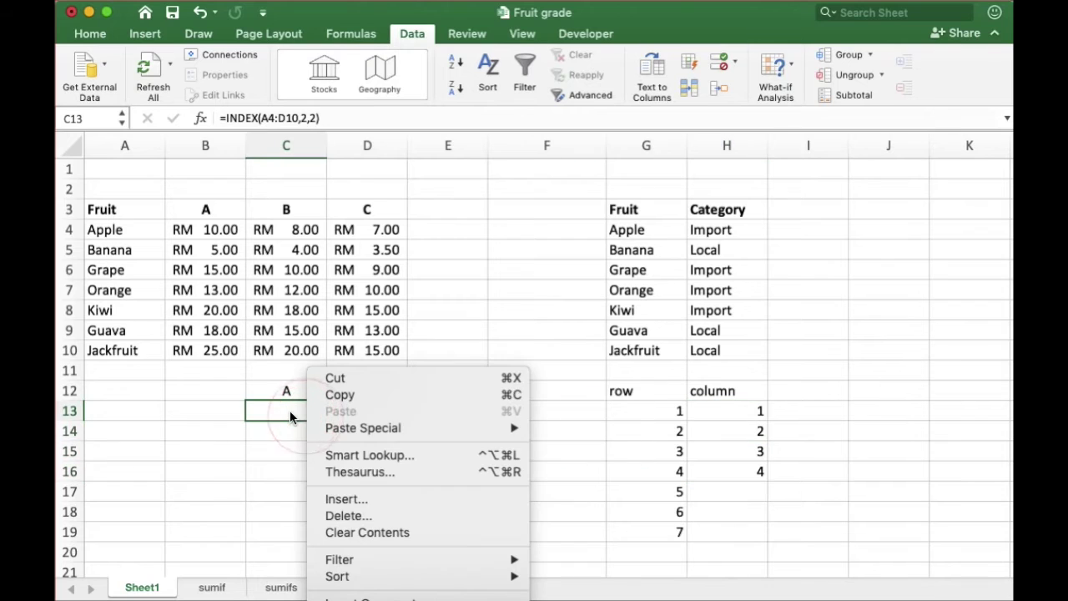
left_click(464, 339)
left_click(305, 409)
type("=in")
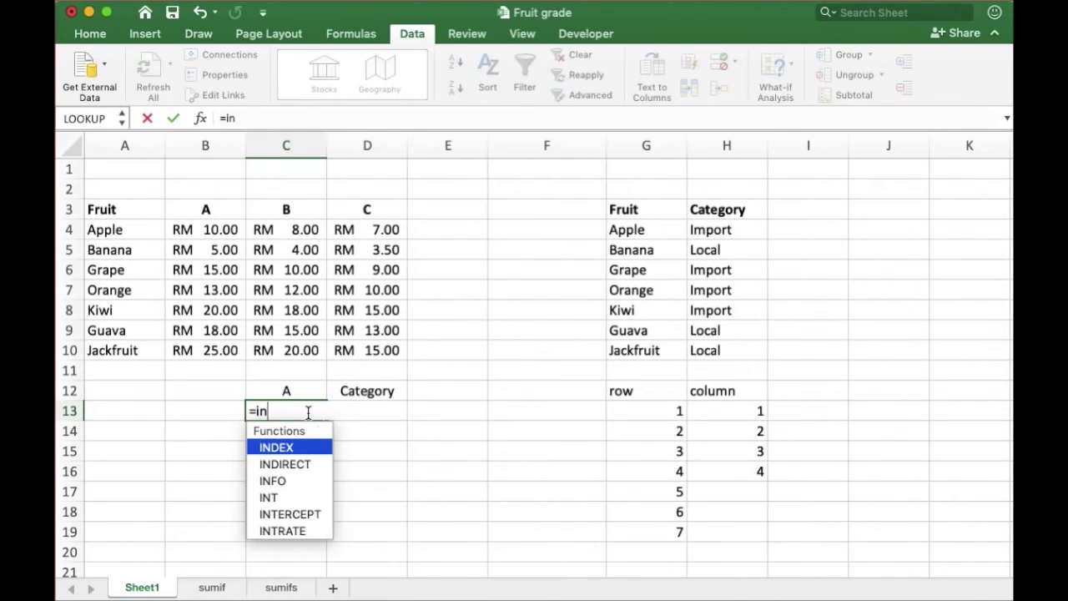
double_click(306, 447)
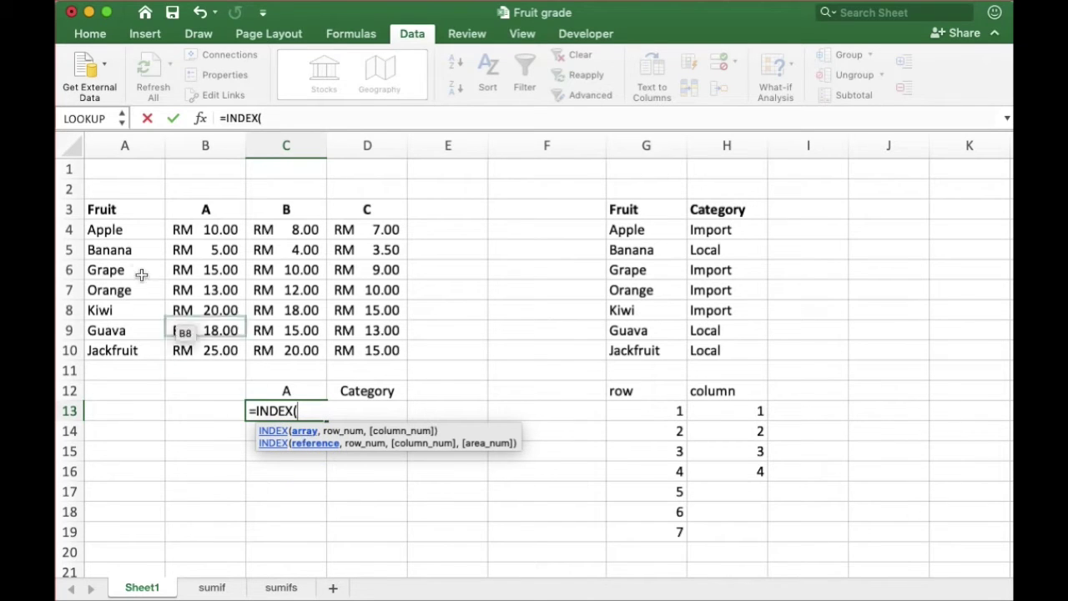
left_click_drag(106, 232, 364, 352)
type(",")
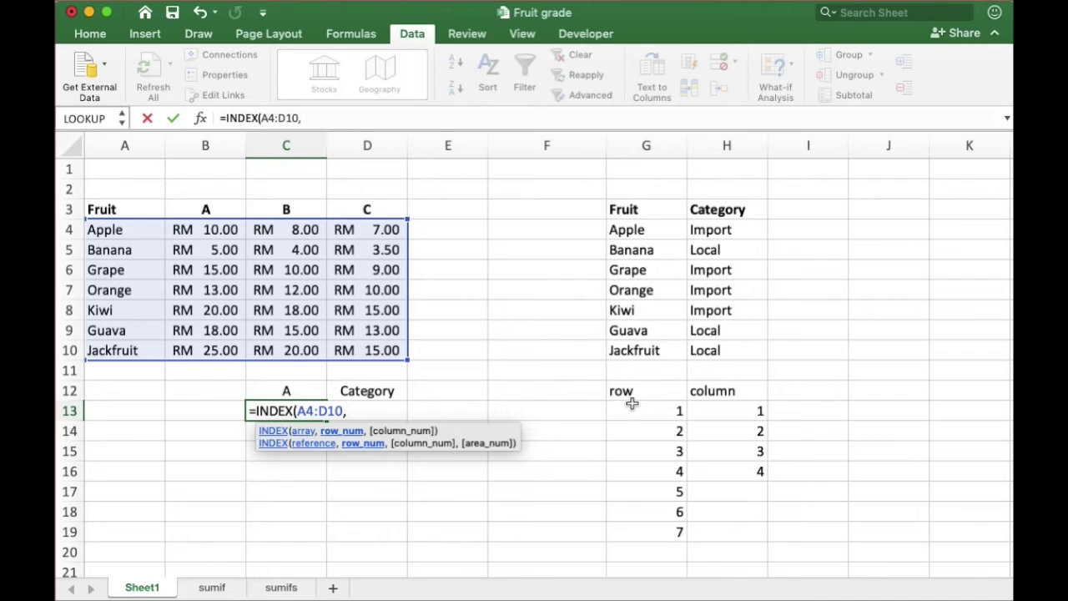
key("BackSpace")
key("BackSpace")
key("BackSpace")
key("BackSpace")
key("BackSpace")
key("BackSpace")
key("BackSpace")
key("BackSpace")
key("BackSpace")
key("BackSpace")
key("BackSpace")
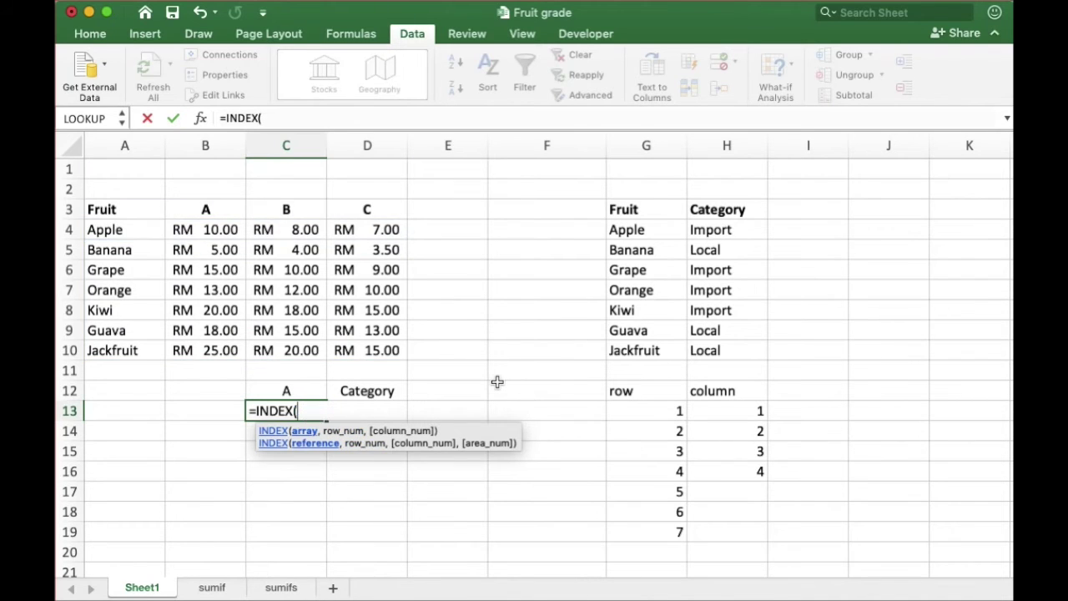
left_click(506, 419)
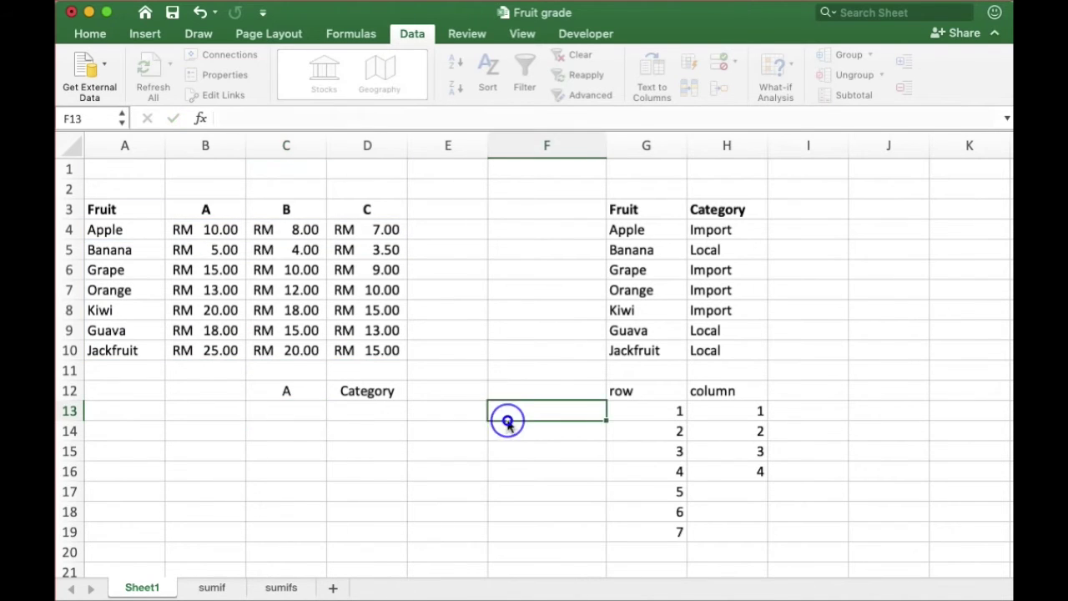
left_click(640, 410)
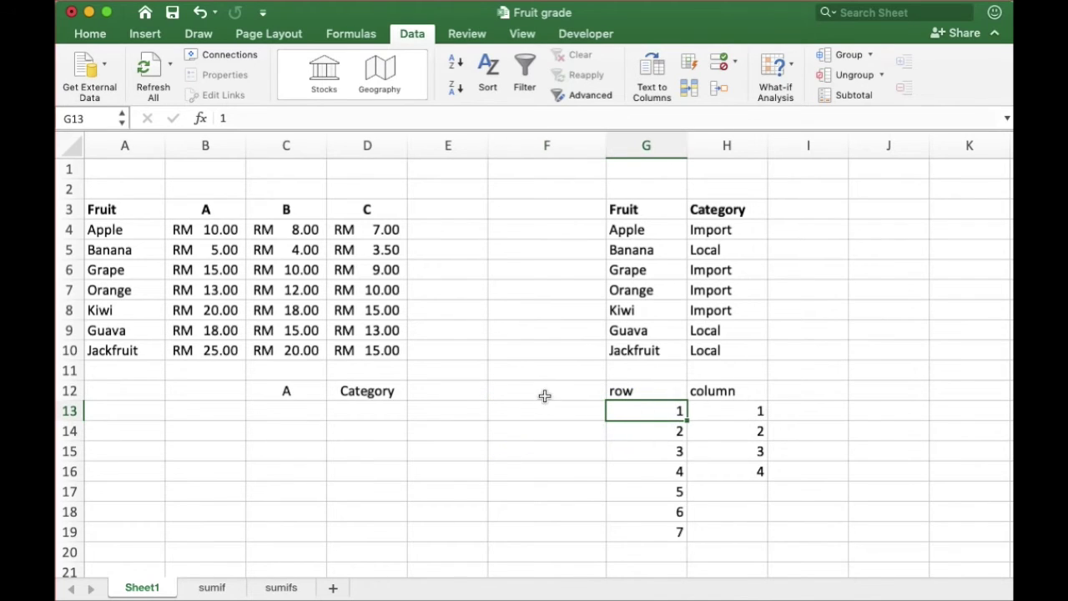
left_click(870, 389)
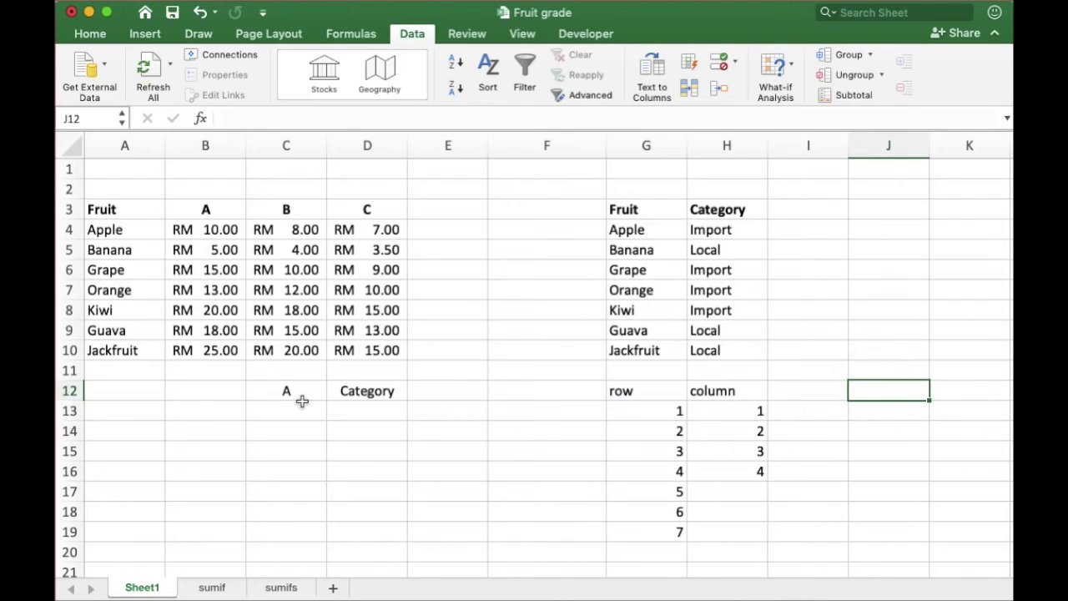
- Type 'row' in A12 and 'column' in B12, then cancel a started formula in A13
left_click(130, 394)
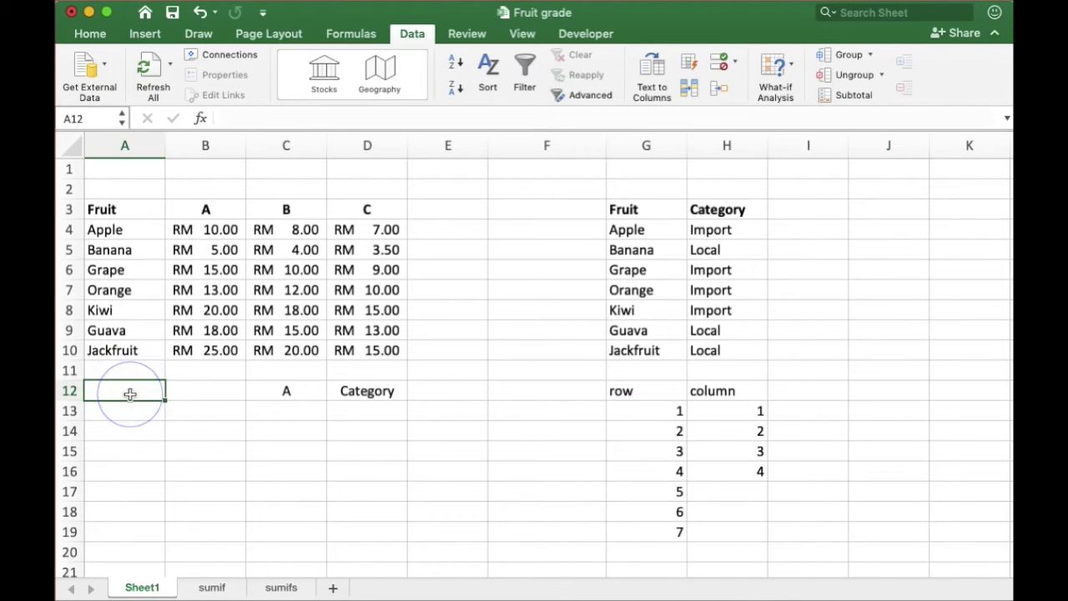
type("row")
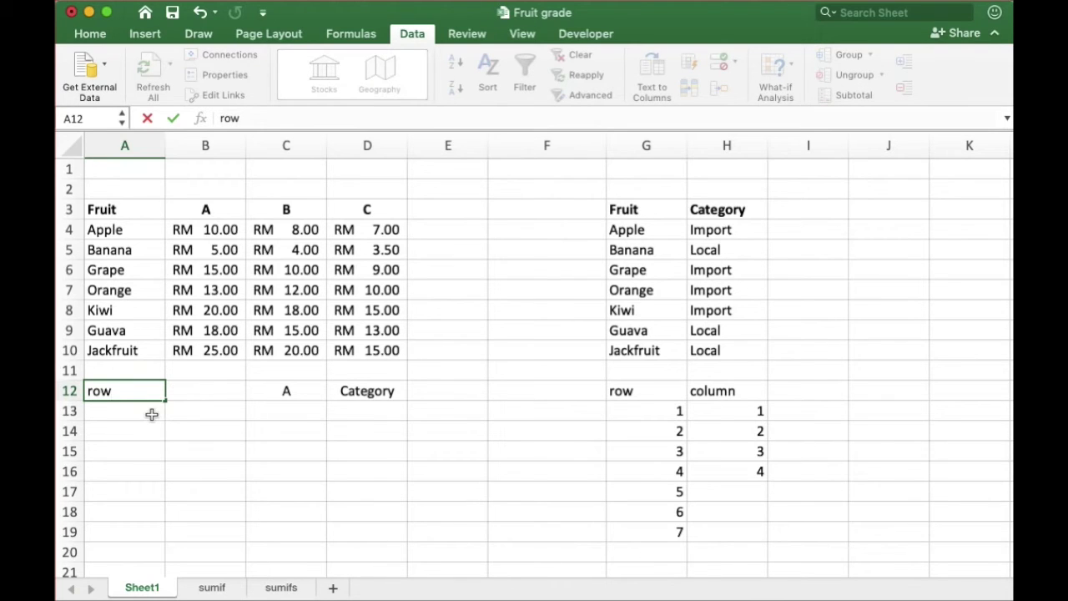
left_click(201, 392)
type("column")
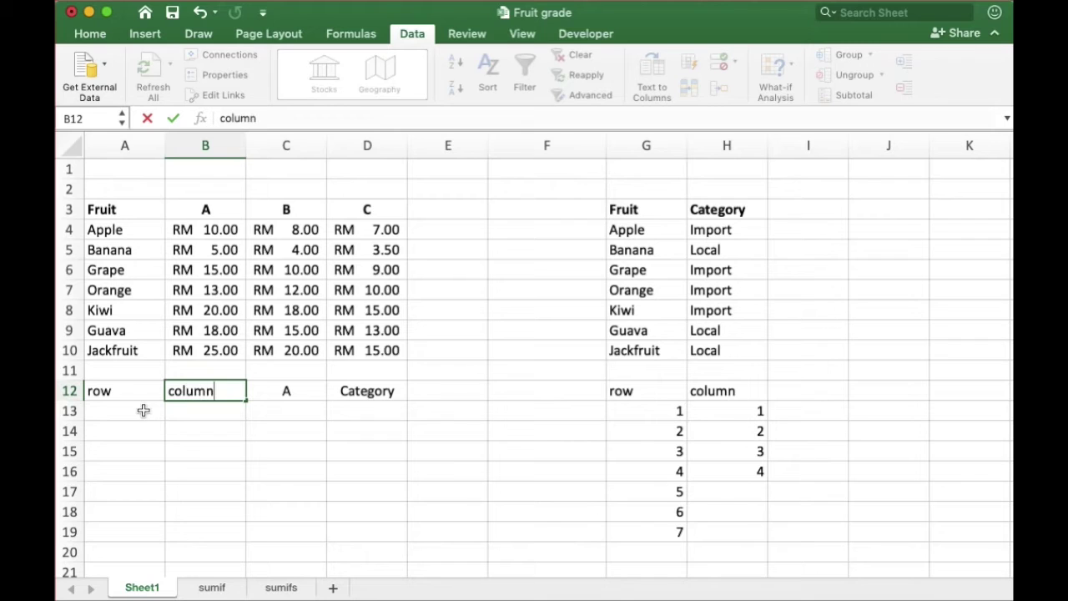
left_click(143, 411)
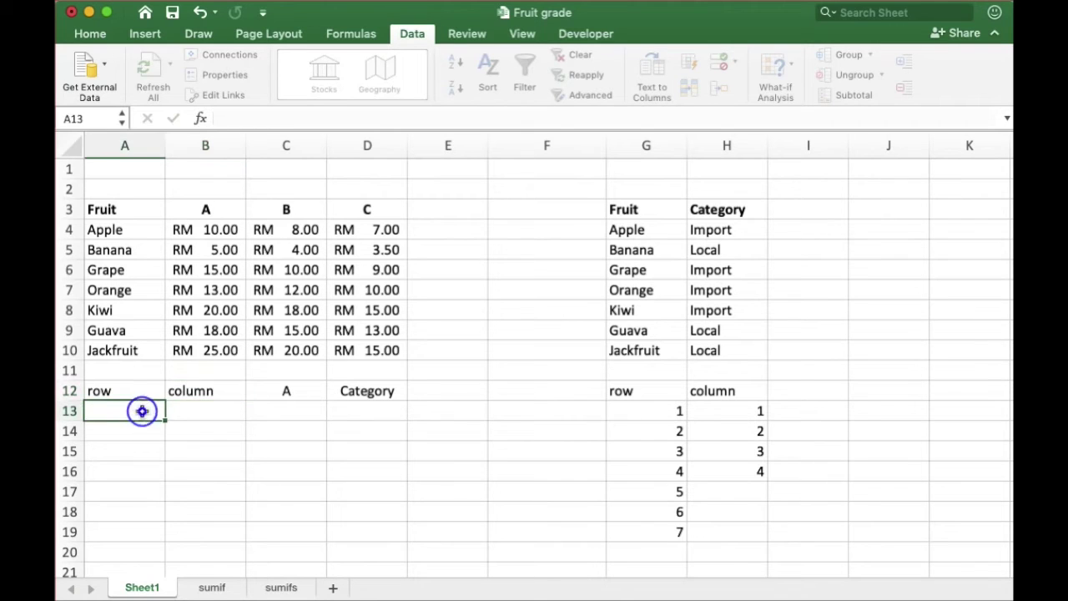
type("=")
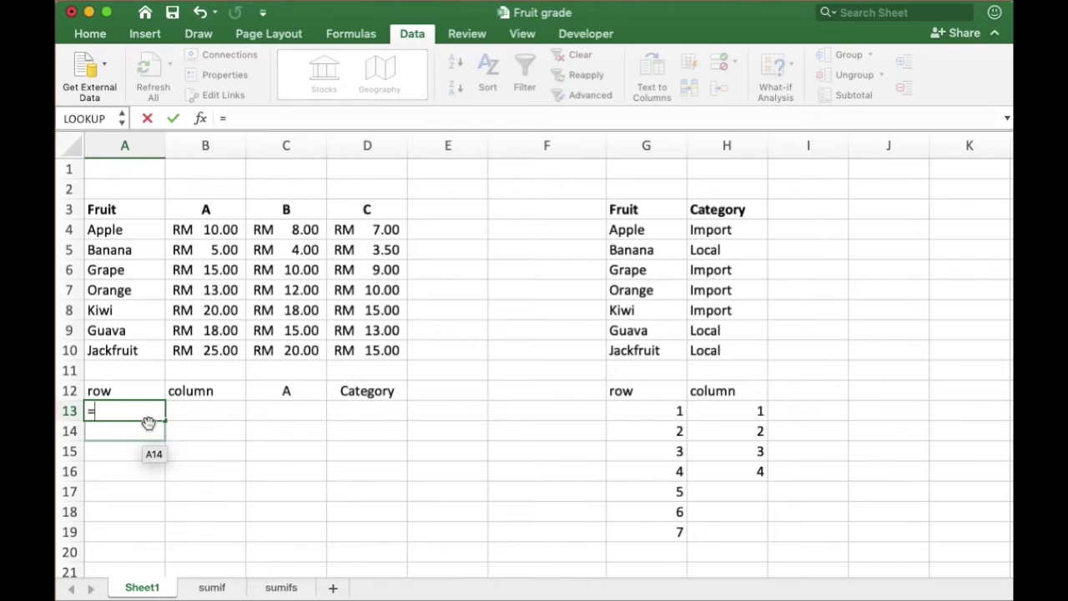
left_click(220, 464)
left_click(123, 410)
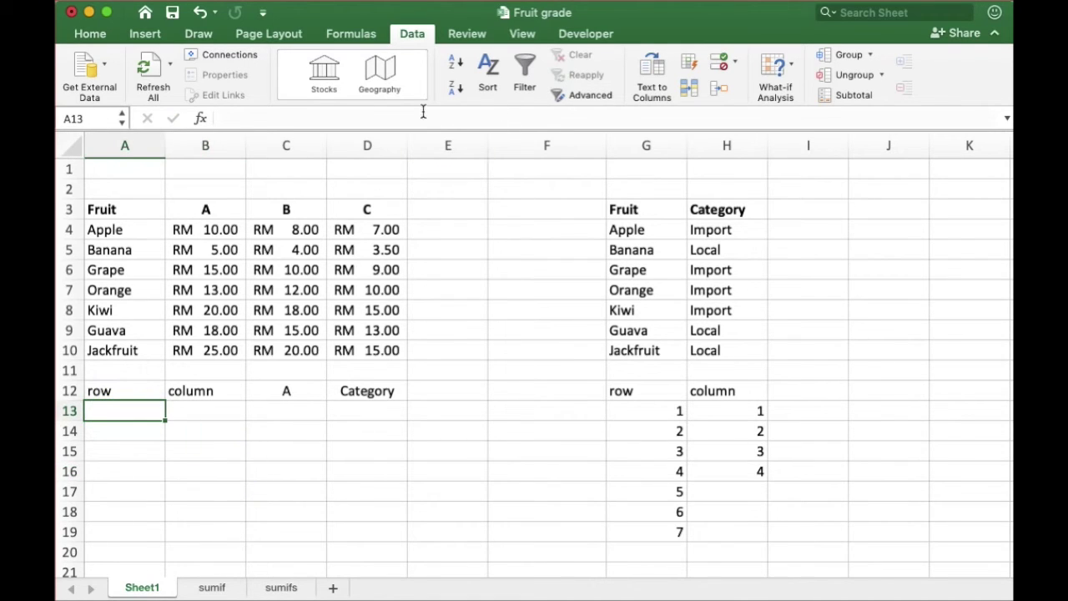
- Give A13 a List data validation sourced from G13:G19 and test its drop-down
left_click(731, 64)
left_click(750, 87)
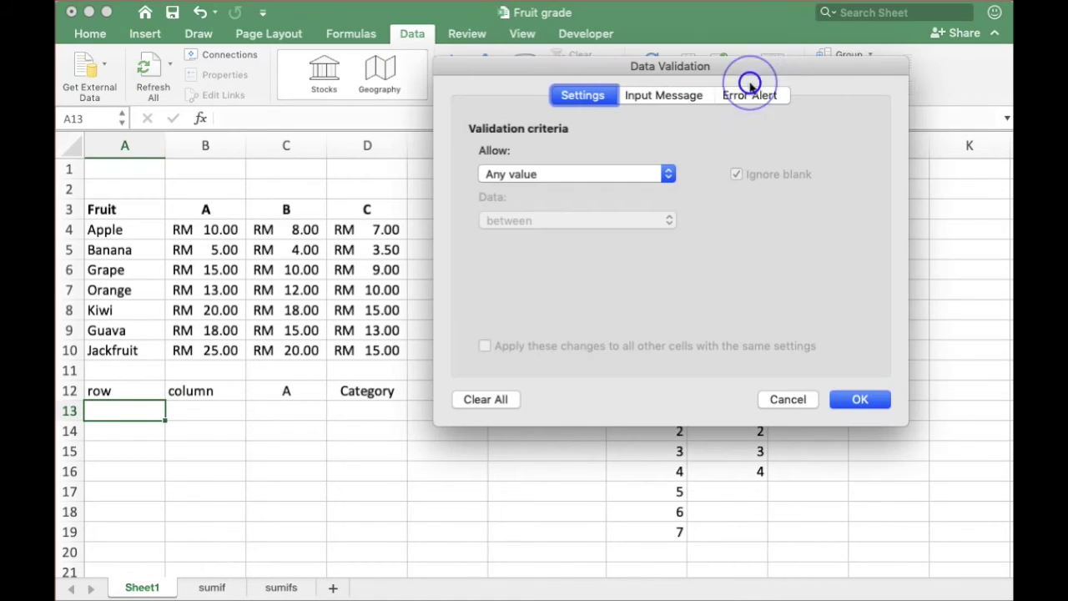
left_click(643, 176)
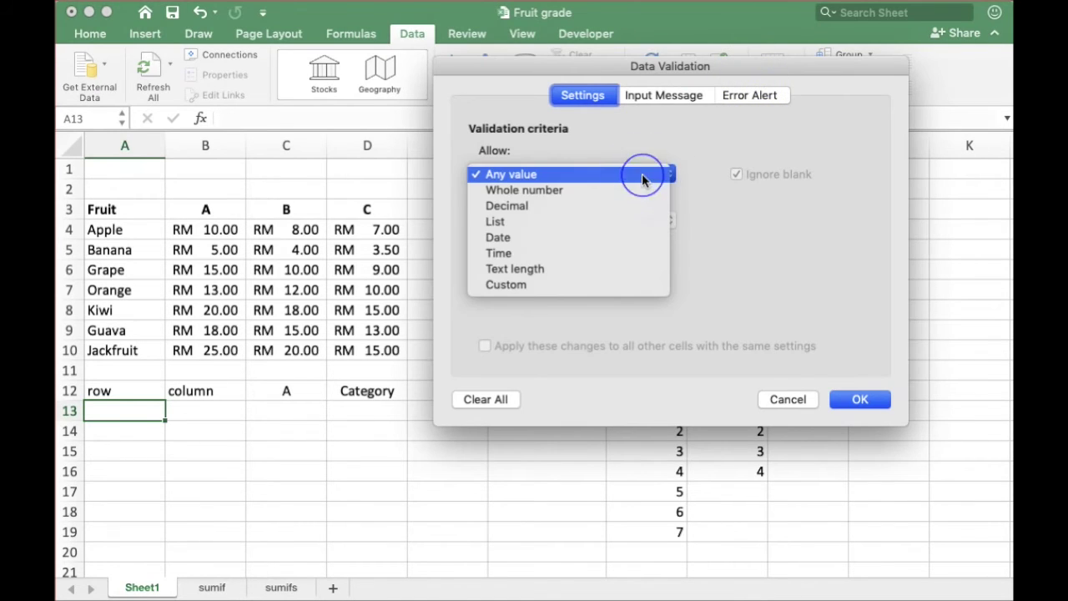
left_click(587, 221)
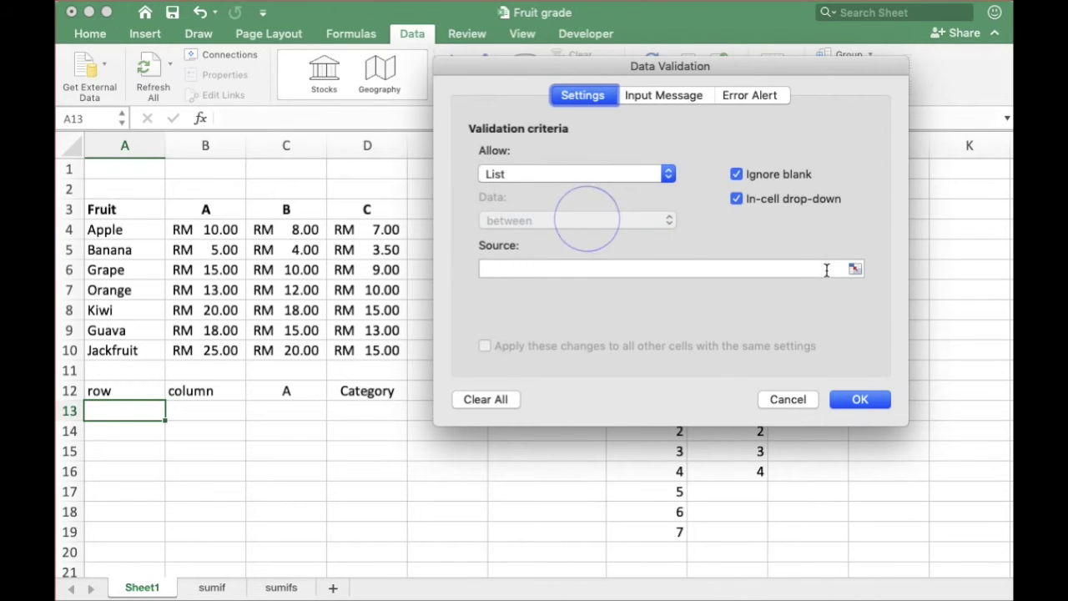
left_click(854, 269)
left_click_drag(659, 414, 667, 531)
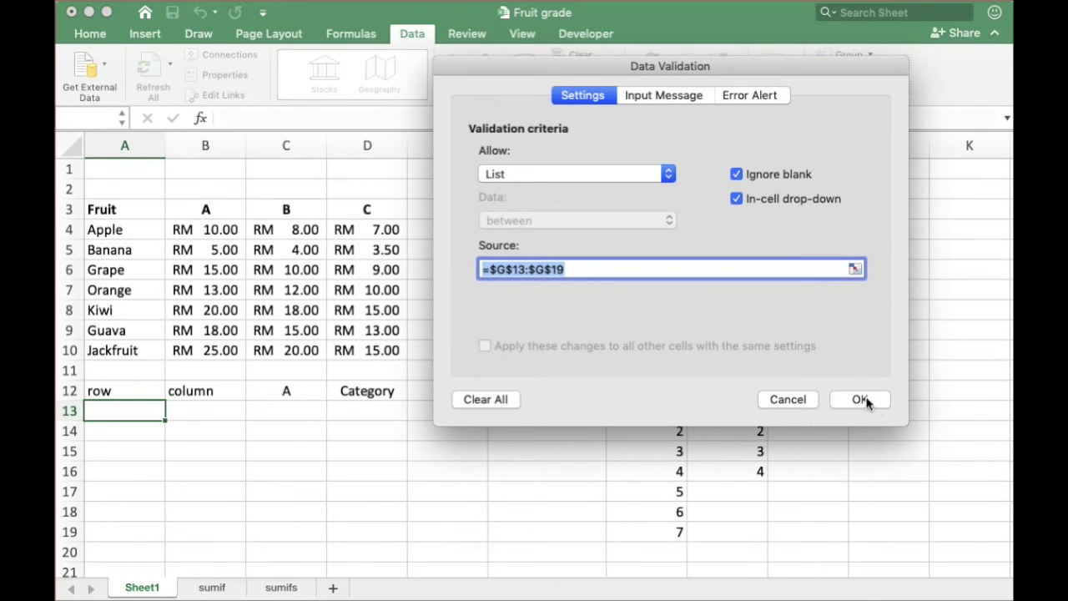
left_click(860, 400)
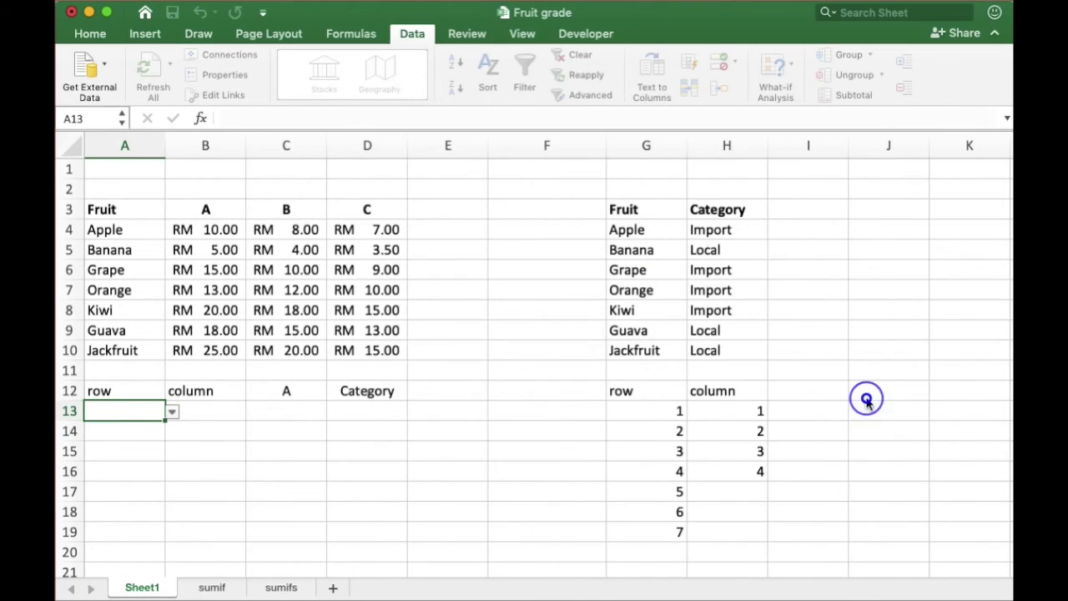
left_click(173, 414)
left_click(177, 482)
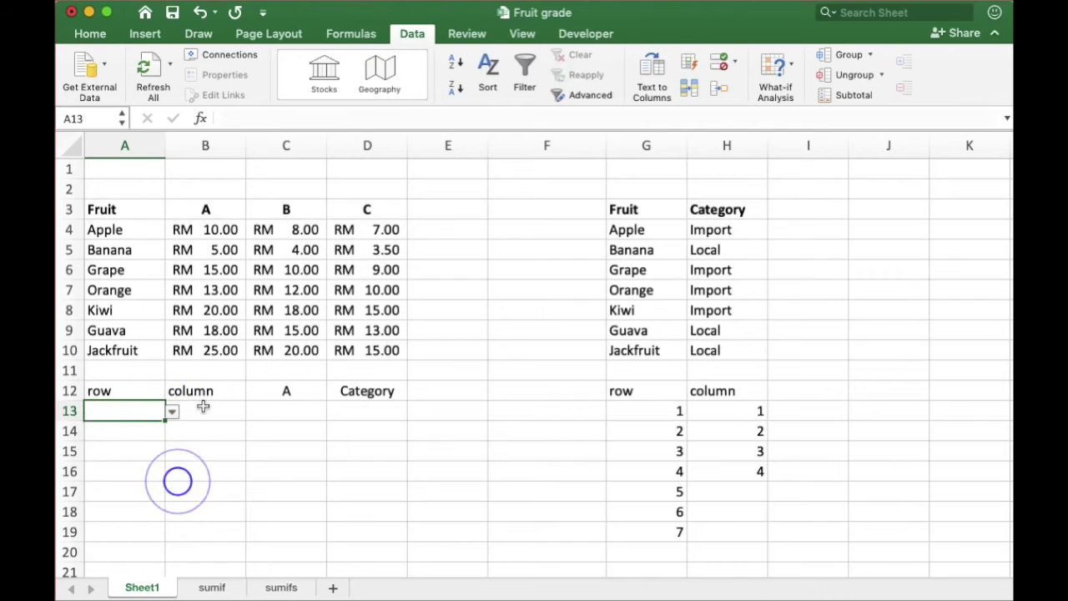
left_click(203, 407)
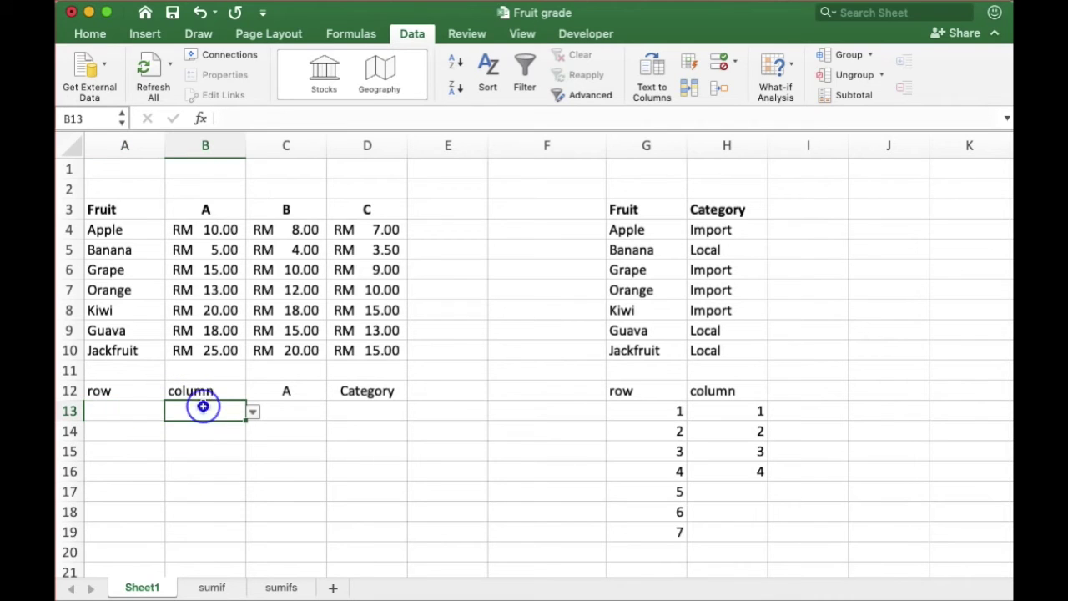
- Change B13's validation list source from $A$4:$A$10 to H13:H16
left_click(737, 63)
left_click(748, 87)
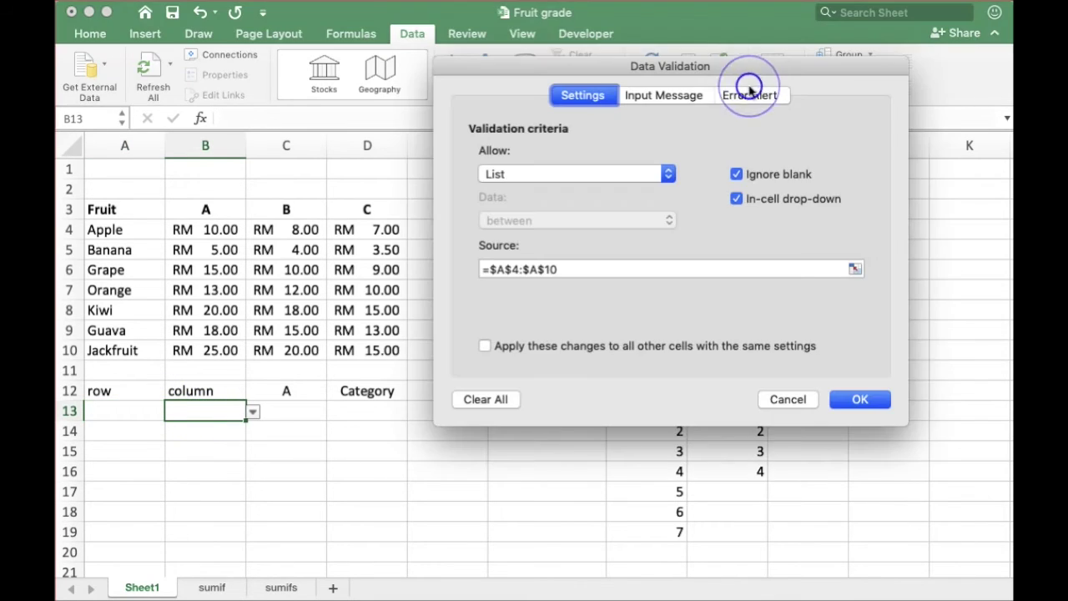
left_click(763, 270)
double_click(763, 269)
key("BackSpace")
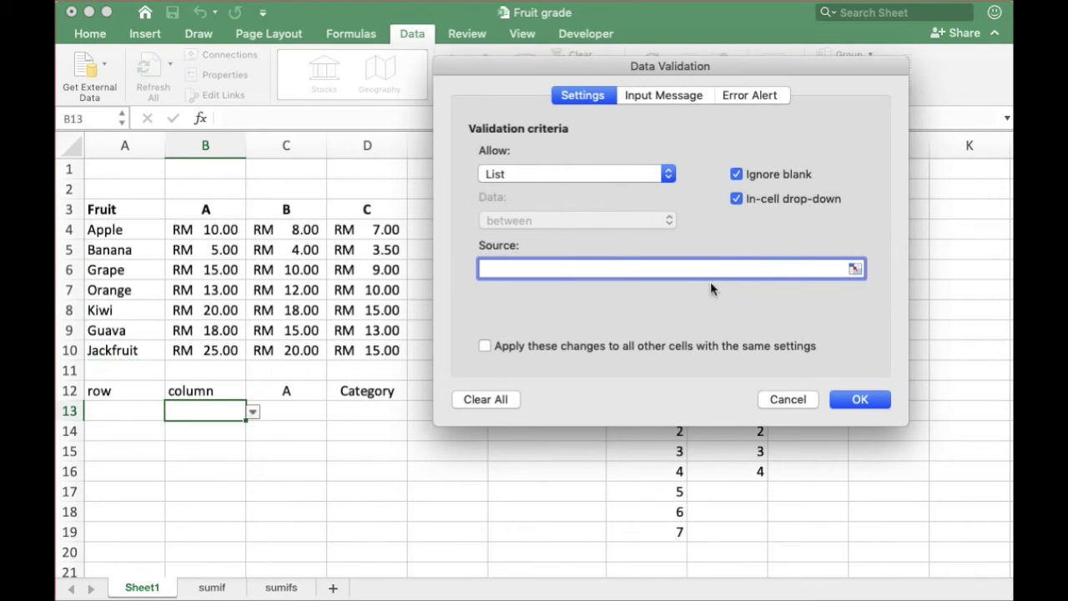
left_click(854, 270)
left_click_drag(802, 410, 759, 465)
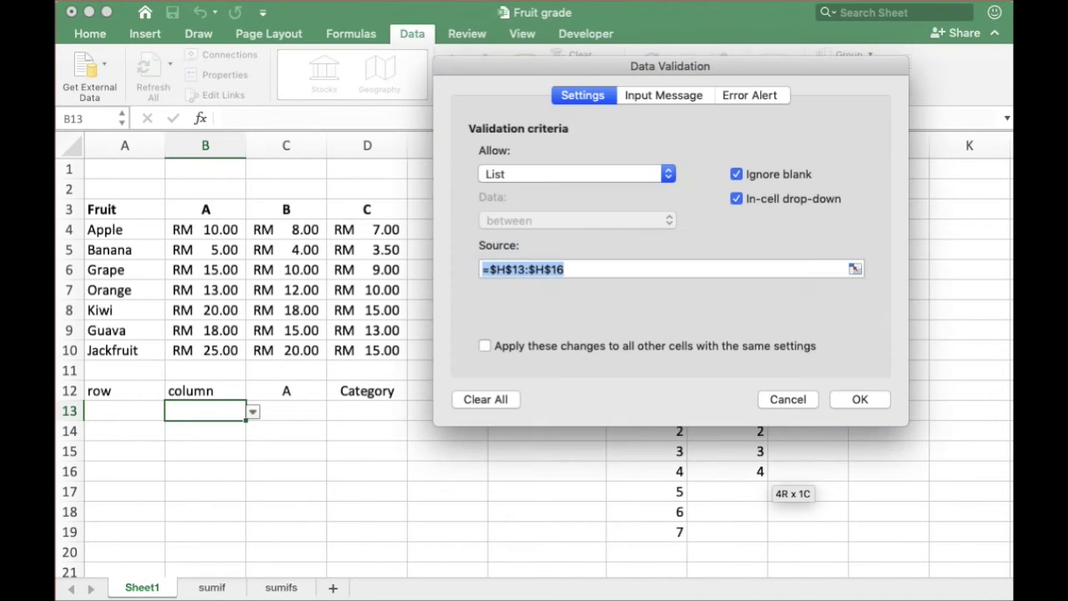
left_click(860, 400)
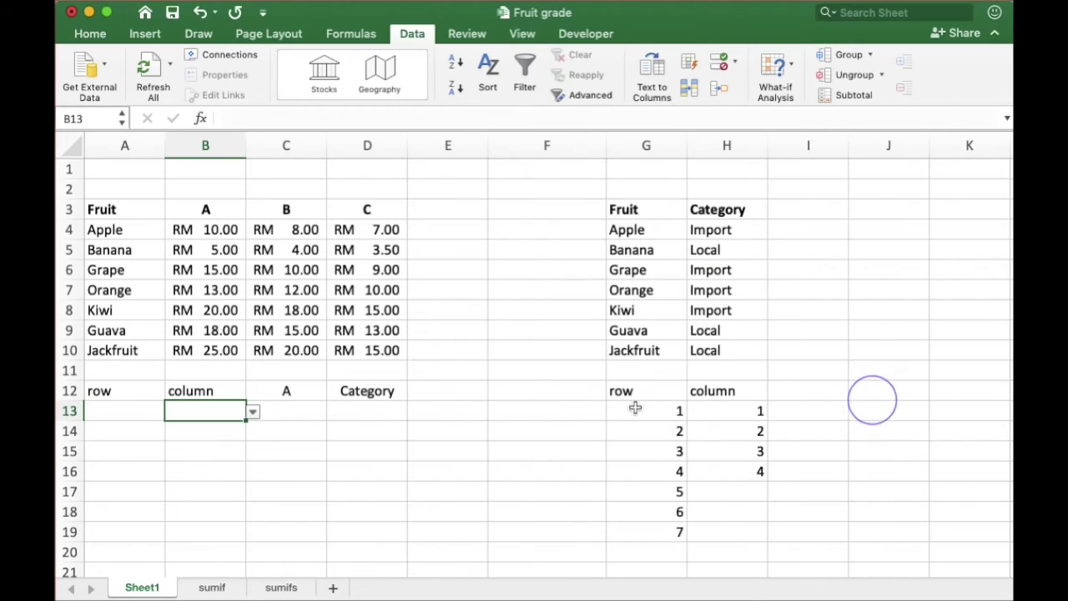
- Test B13's new column-number drop-down without choosing a value
left_click(300, 417)
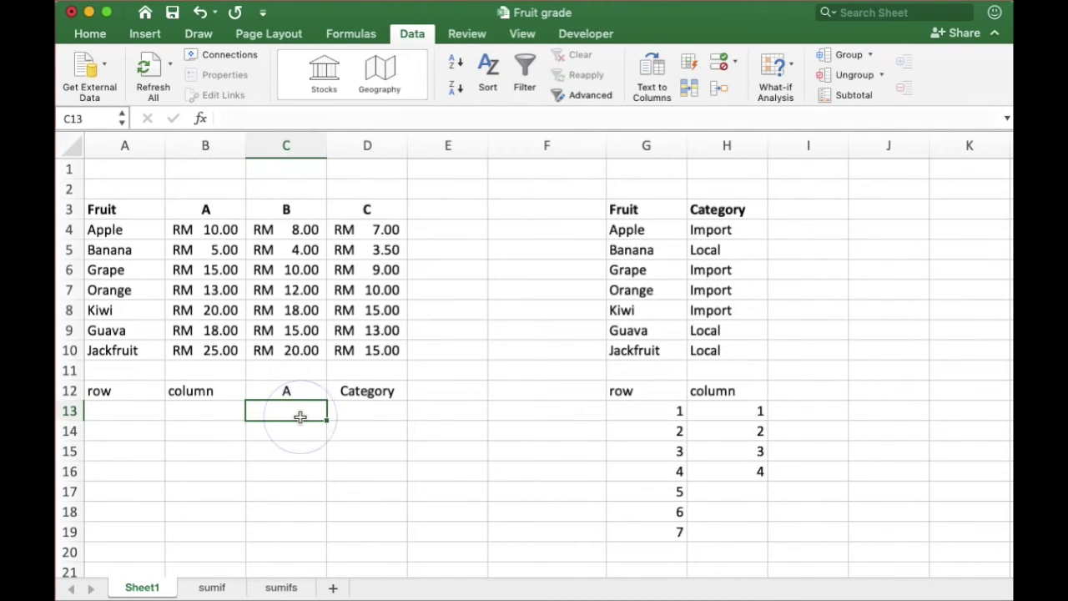
left_click(216, 411)
left_click(251, 411)
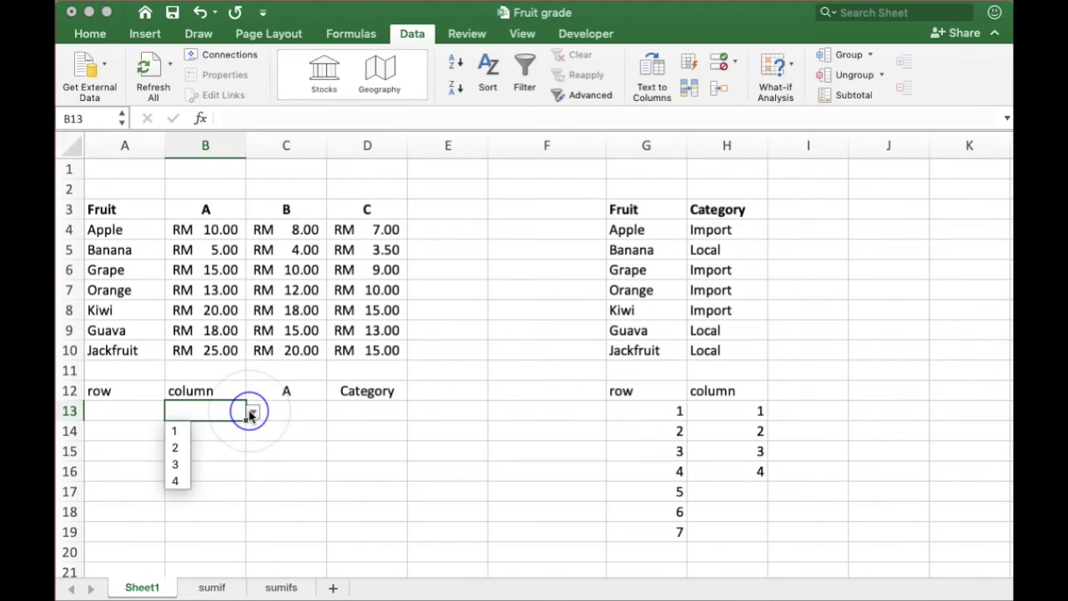
left_click(295, 411)
left_click(295, 411)
- Enter =INDEX(A4:D10,A13,B13) in C13, which shows #VALUE! until the selectors are set
type("=in")
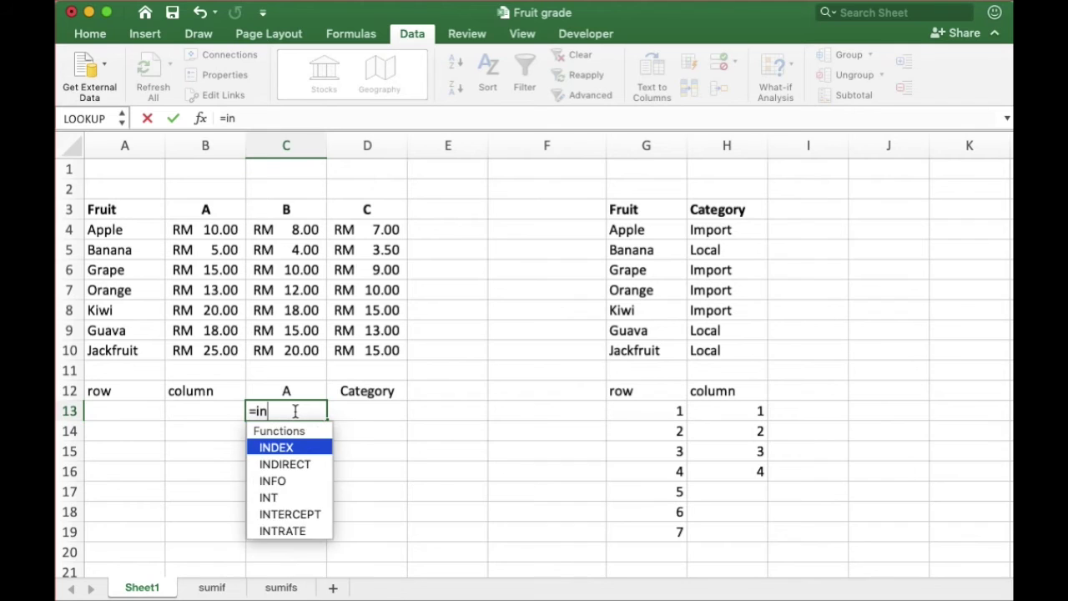
type("dex")
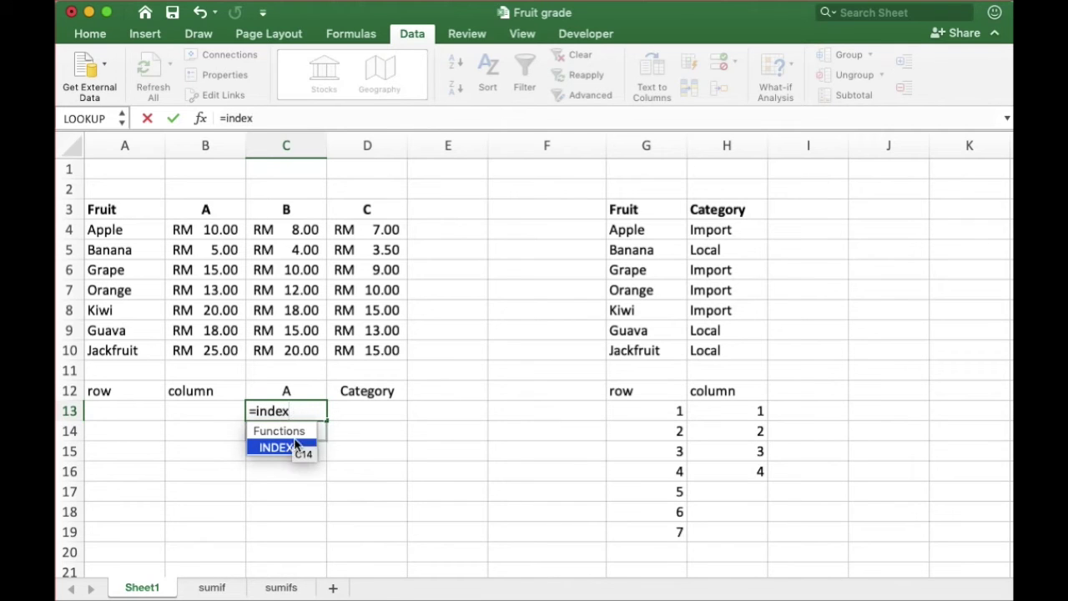
double_click(298, 448)
left_click(109, 235)
left_click_drag(108, 236, 368, 349)
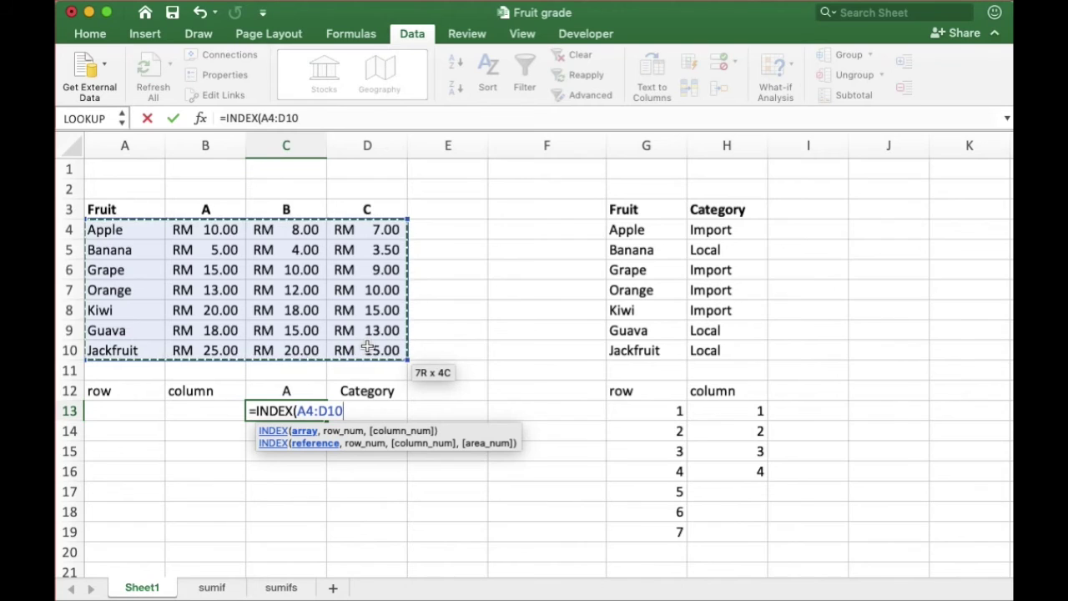
type(",")
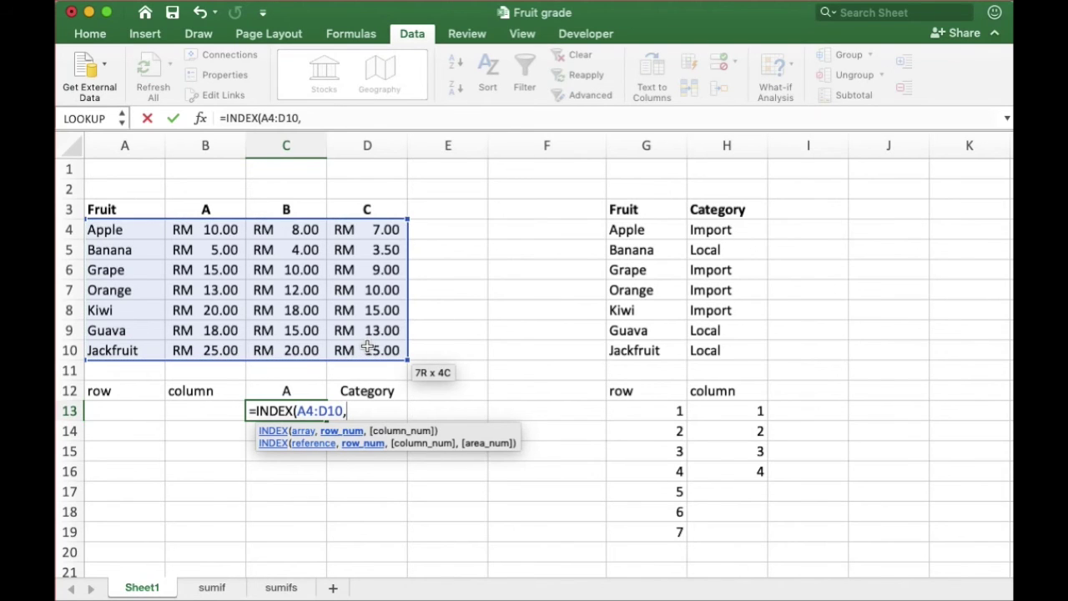
left_click(154, 410)
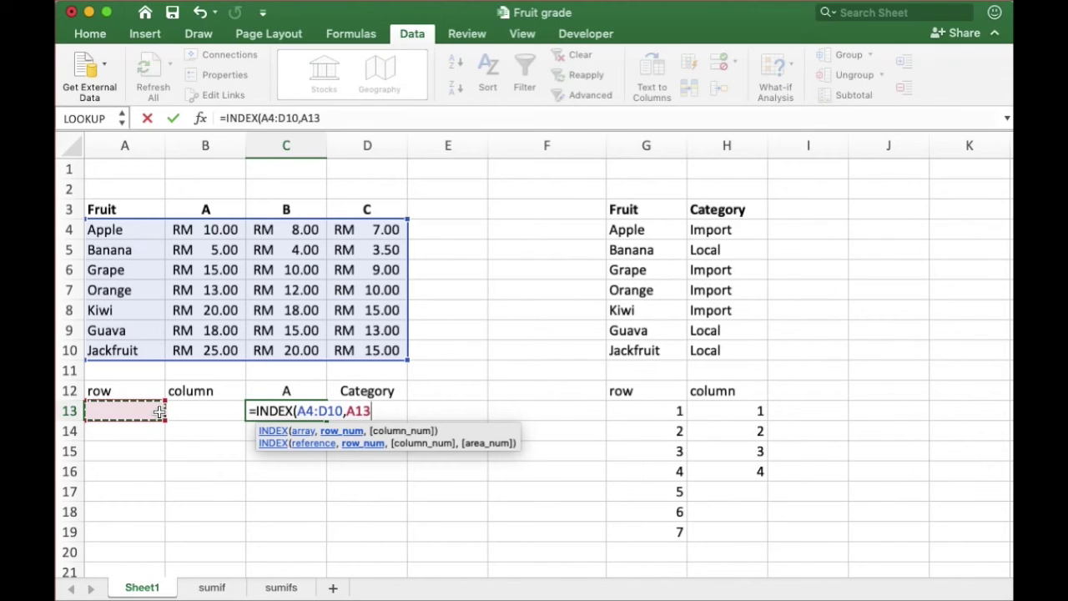
type(",")
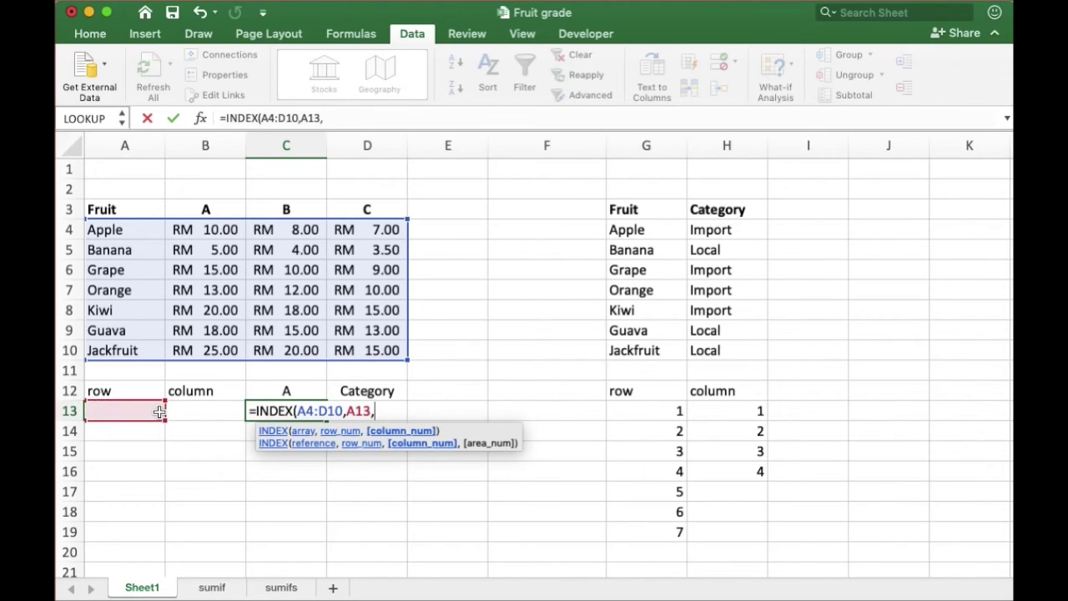
left_click(215, 417)
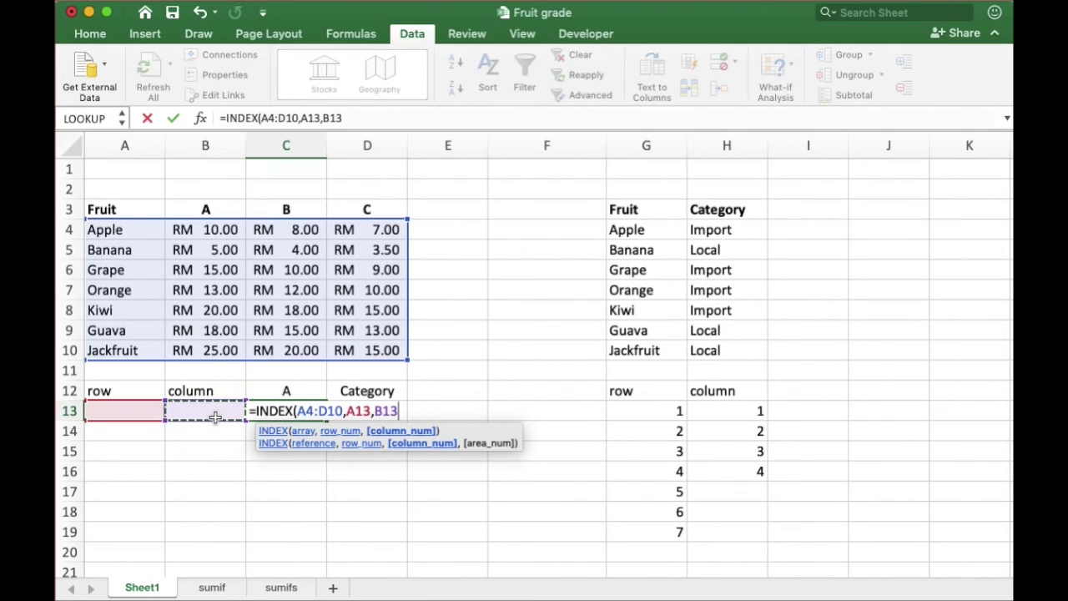
key("Return")
left_click(144, 415)
- Pick 3 from both the A13 row and B13 column drop-downs, so C13 returns 10
left_click(171, 411)
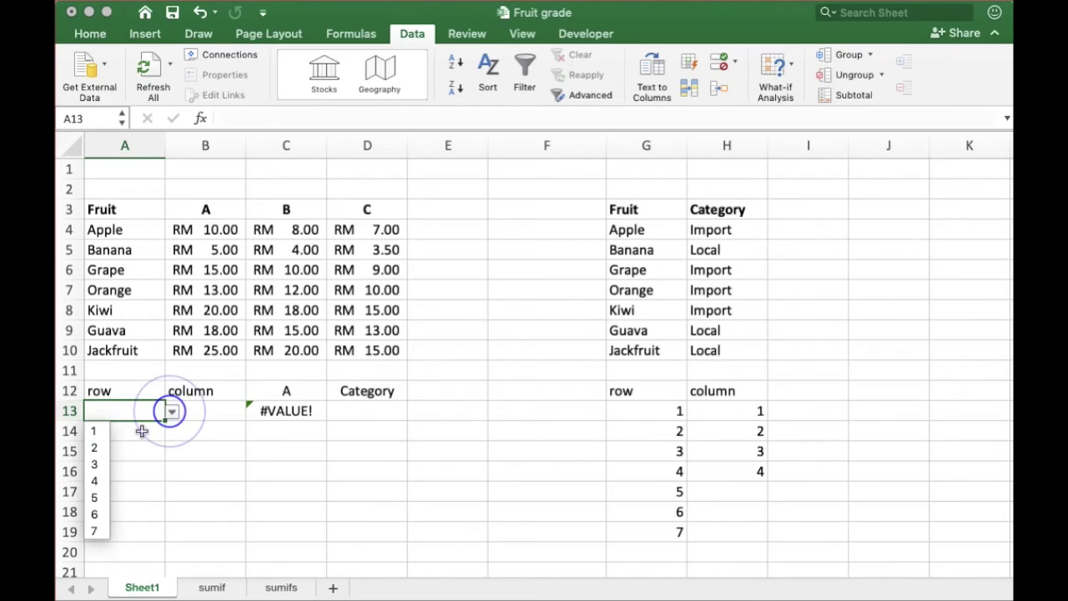
left_click(95, 465)
left_click(215, 411)
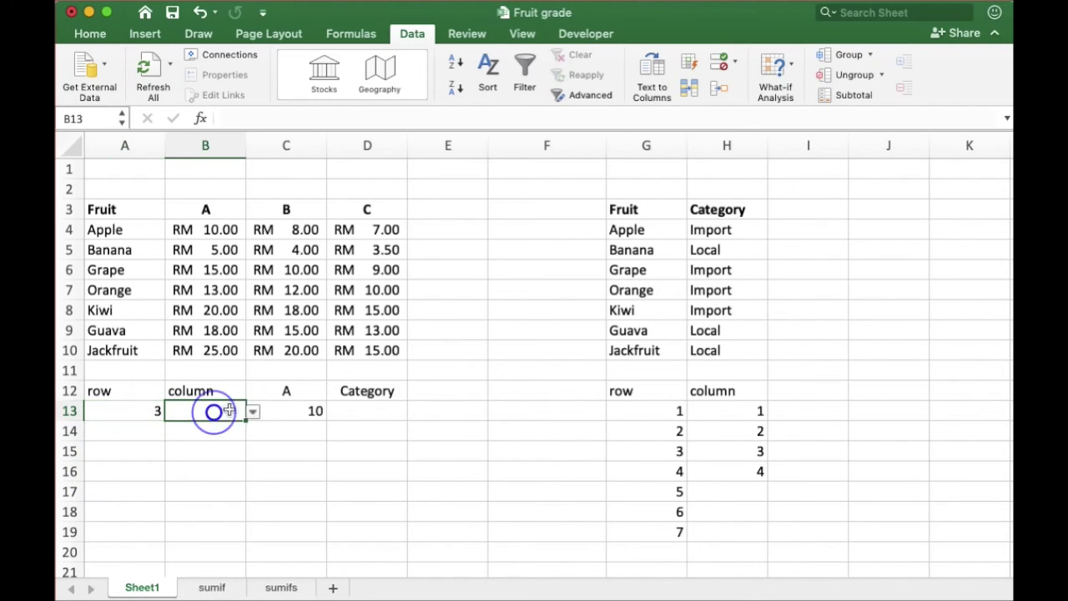
left_click(251, 412)
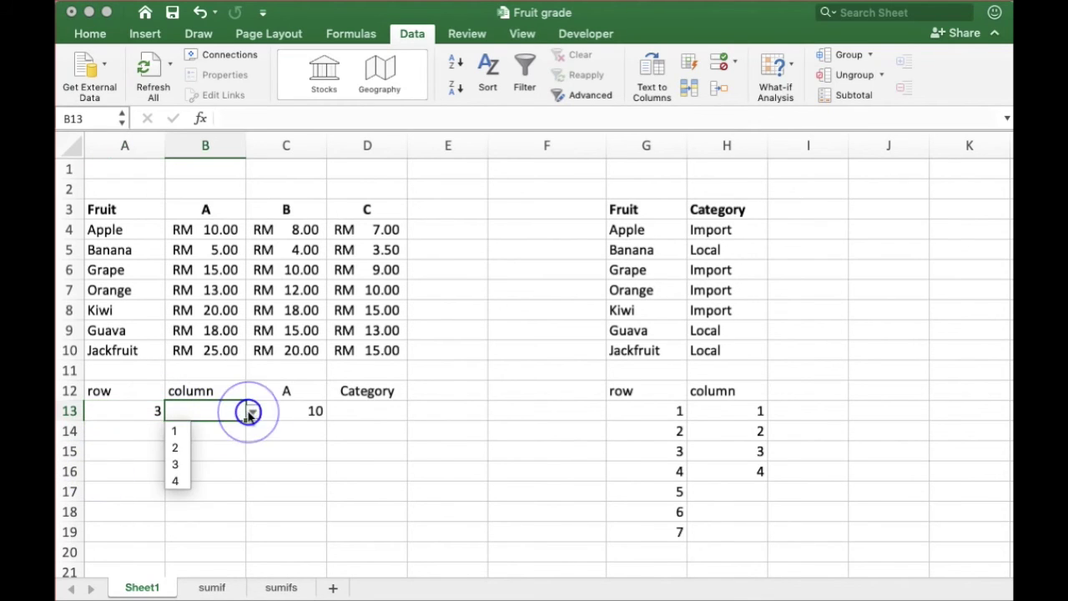
left_click(178, 465)
left_click(192, 290)
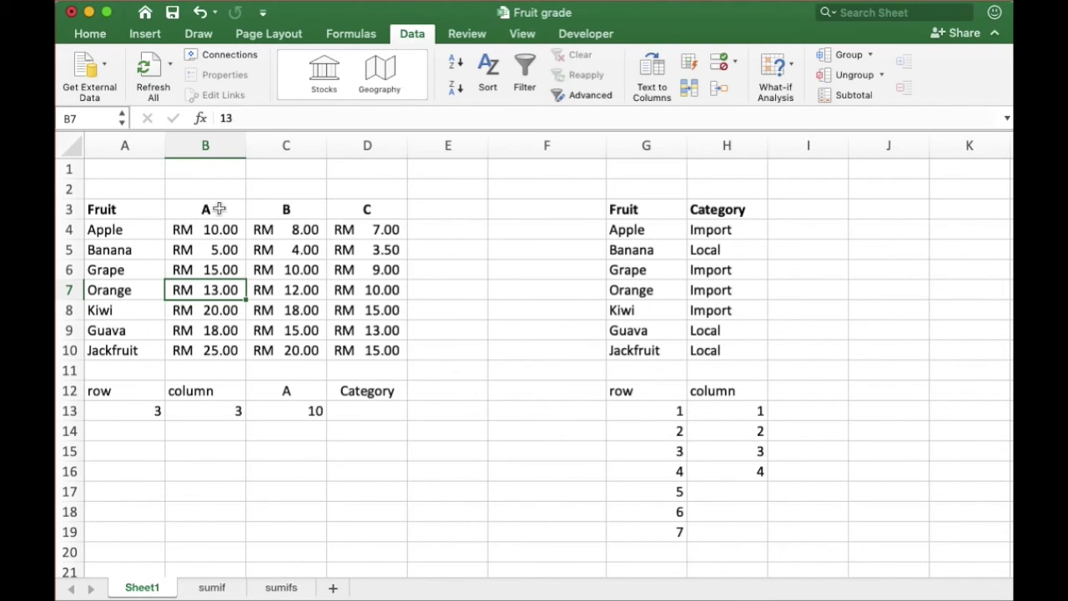
left_click(306, 290)
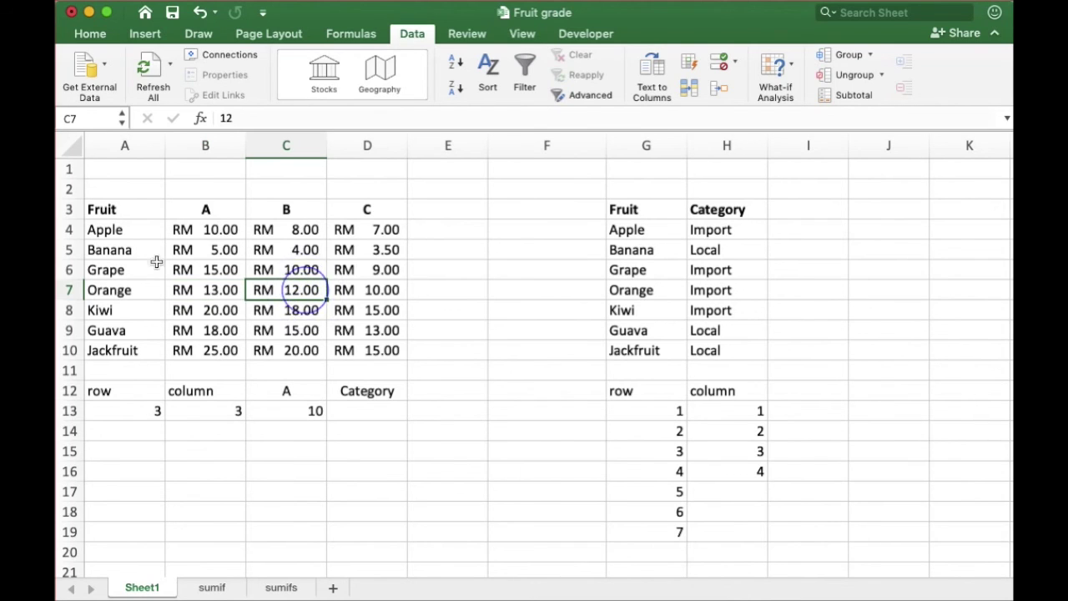
left_click(108, 270)
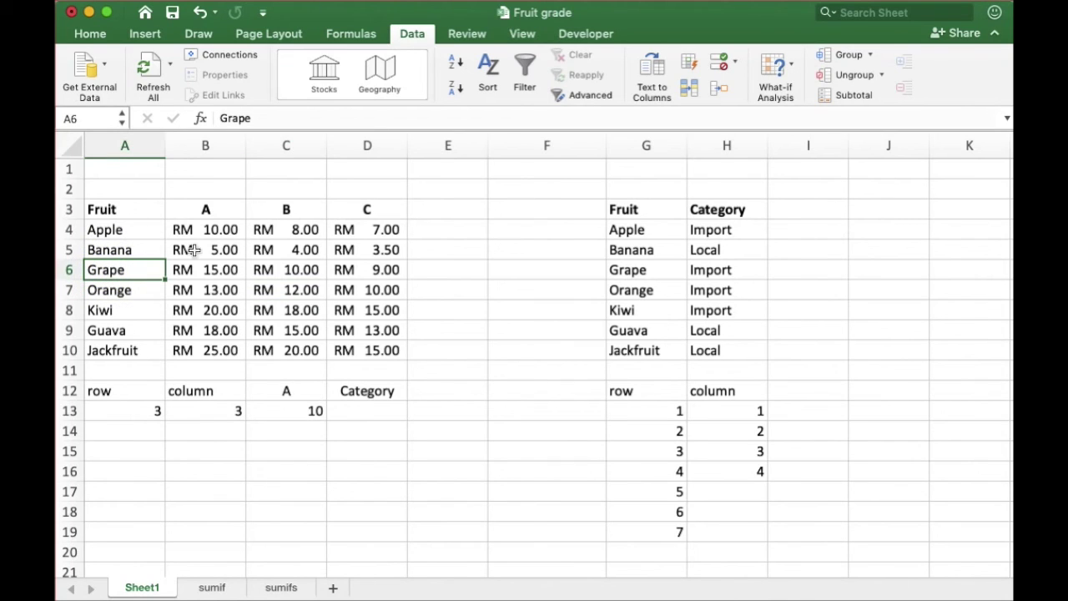
left_click(299, 269)
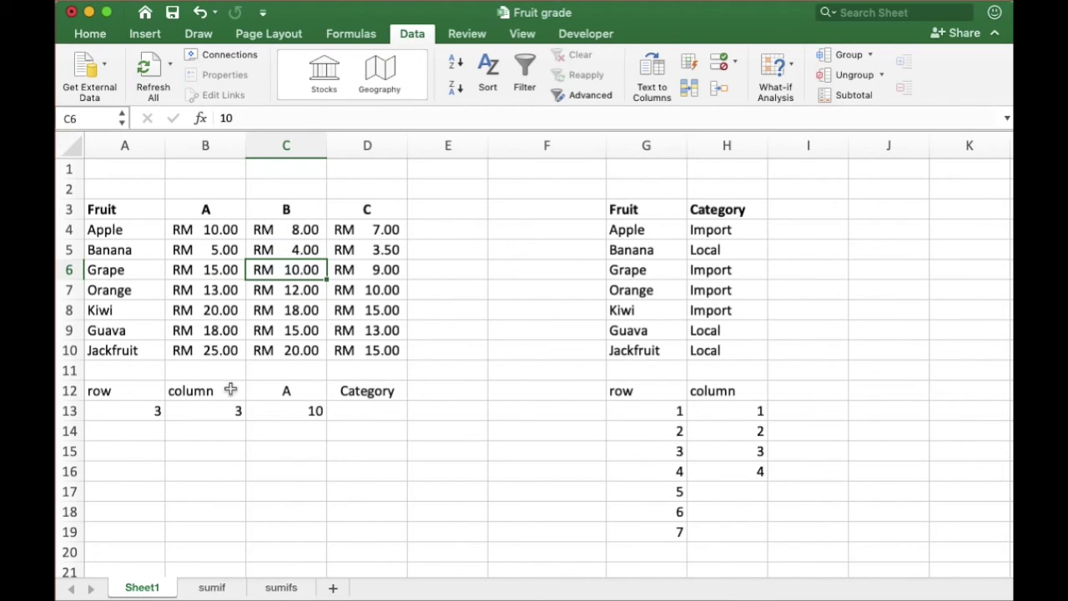
left_click_drag(144, 412, 332, 404)
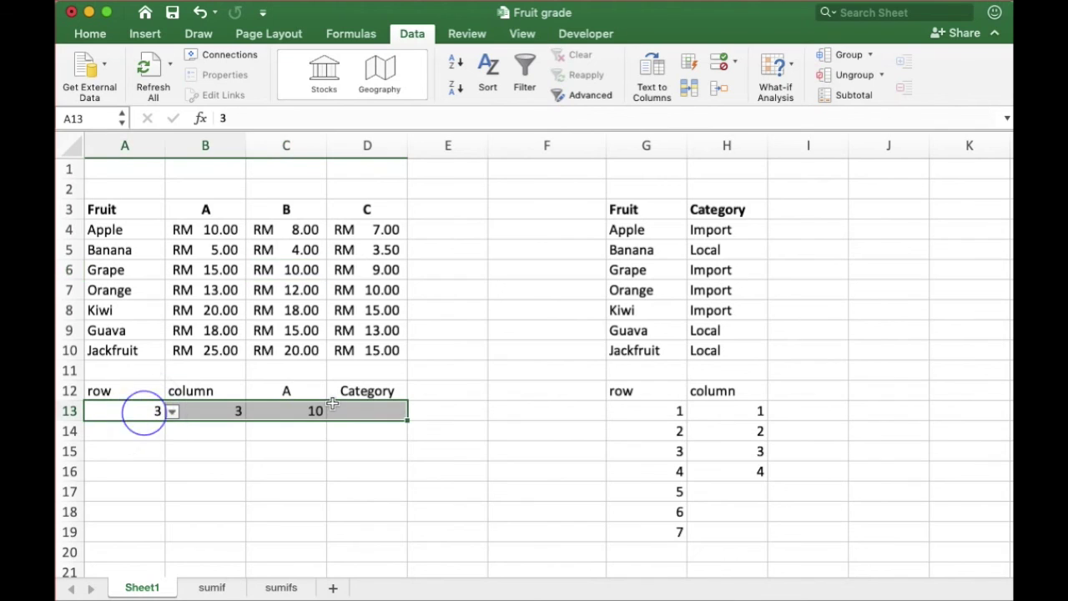
- Apply Center and Middle Align to the values in A13:D13
left_click(102, 37)
left_click(100, 33)
left_click(99, 31)
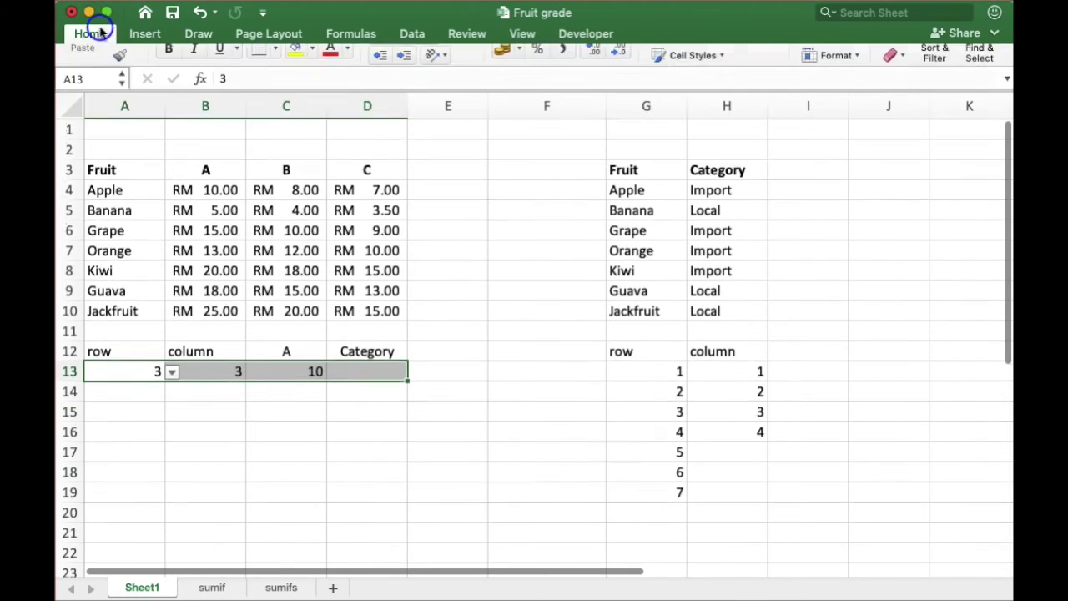
left_click(404, 73)
left_click(404, 58)
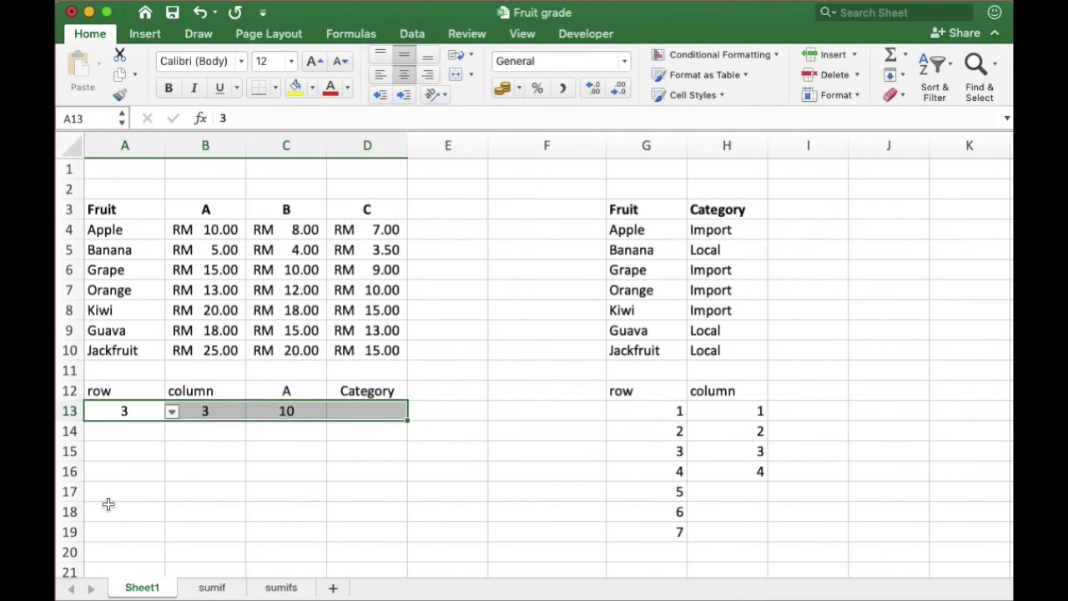
left_click(177, 451)
left_click(154, 414)
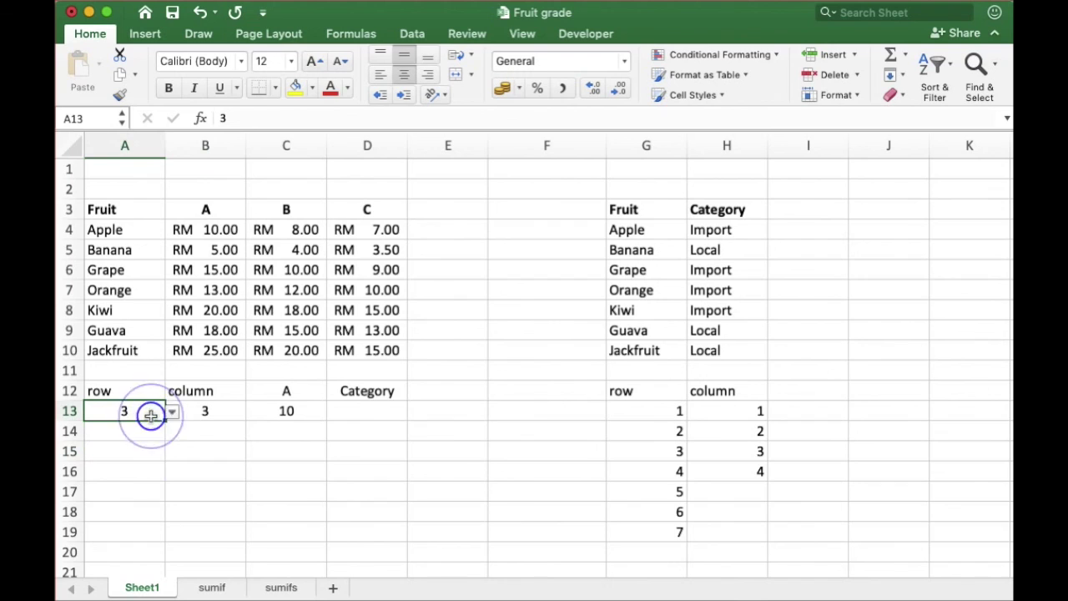
- Set the selectors to row 4 and column 4, then row 7, so C13 returns 15
left_click(169, 412)
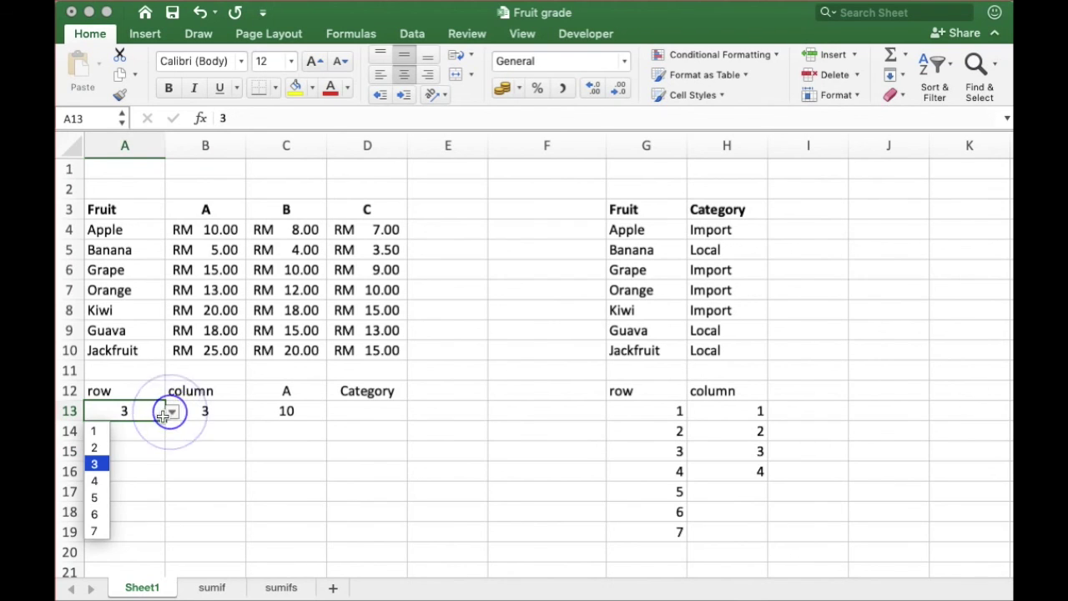
left_click(100, 485)
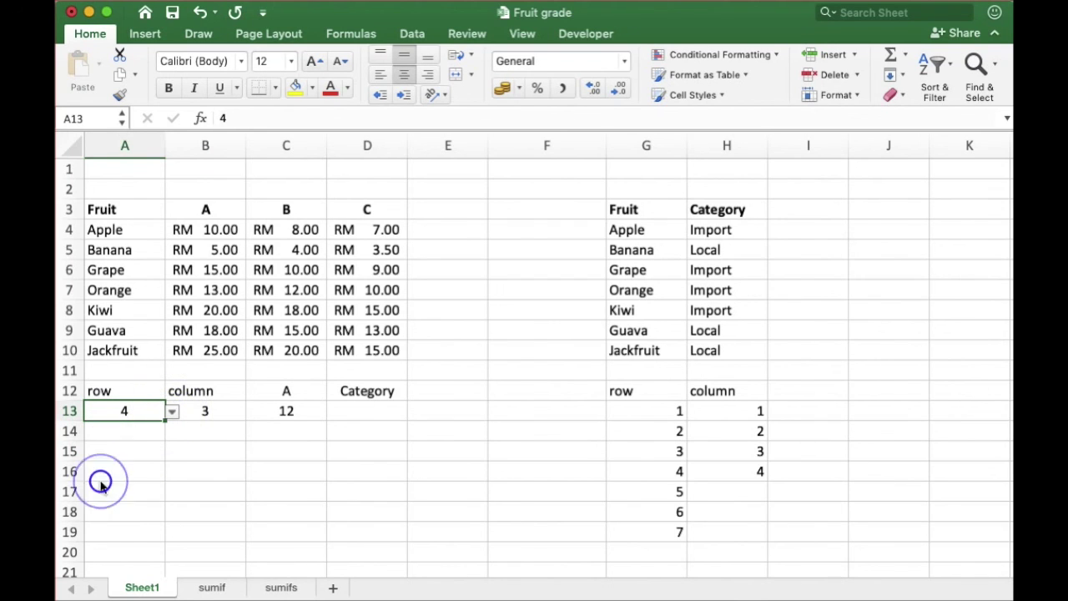
left_click(222, 411)
left_click(229, 450)
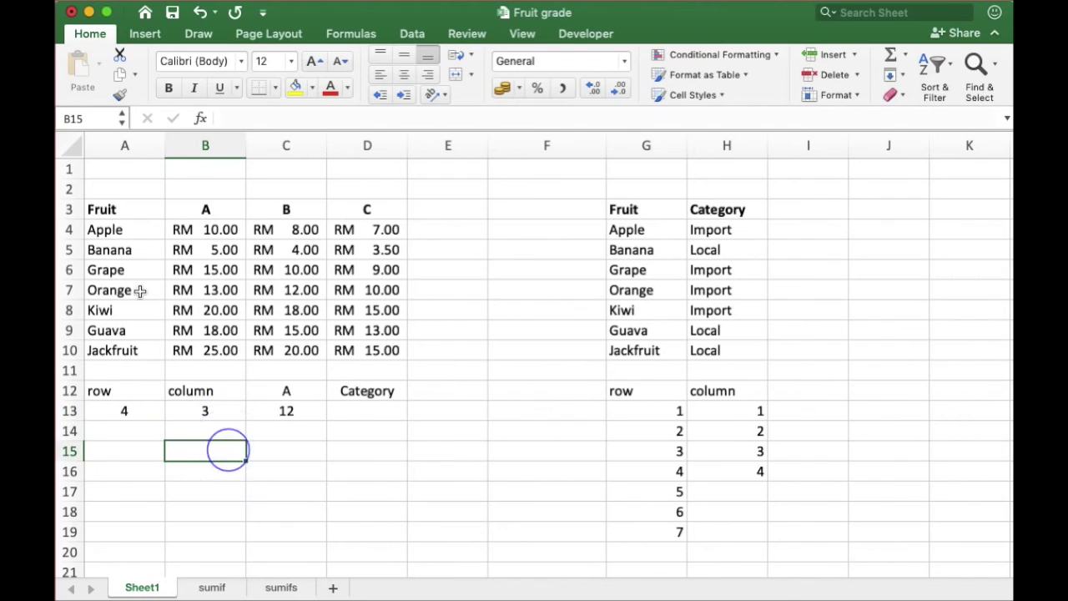
left_click(242, 410)
left_click(252, 411)
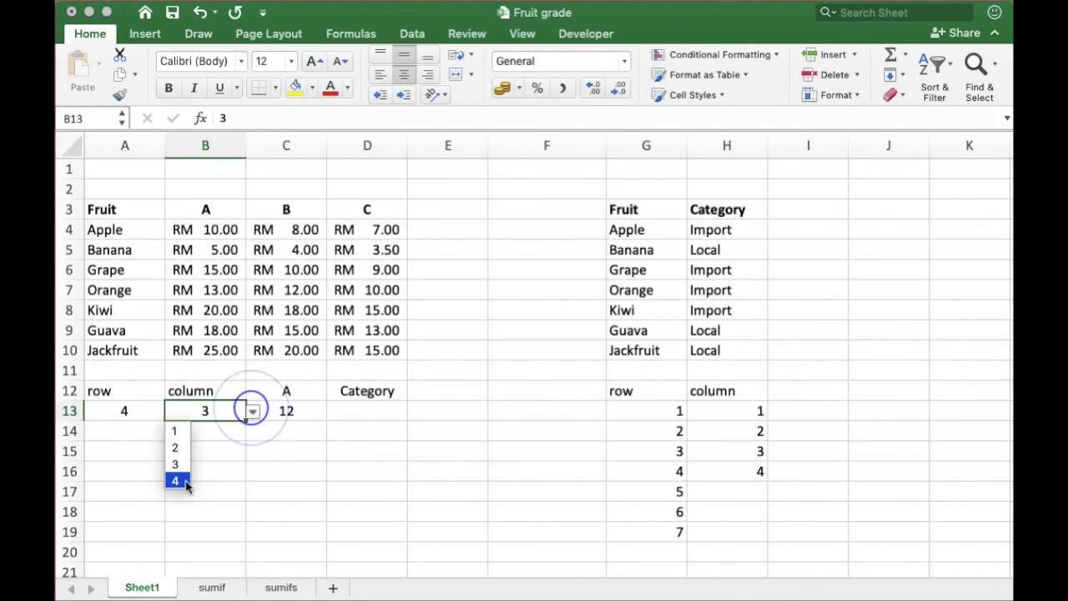
left_click(179, 481)
left_click(153, 414)
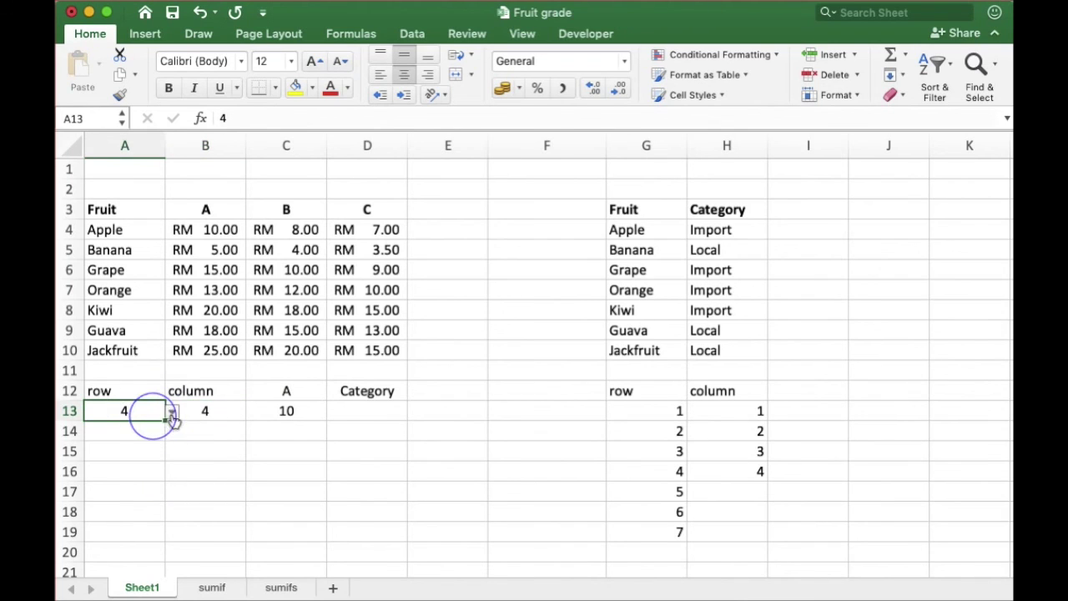
left_click(171, 413)
left_click(94, 531)
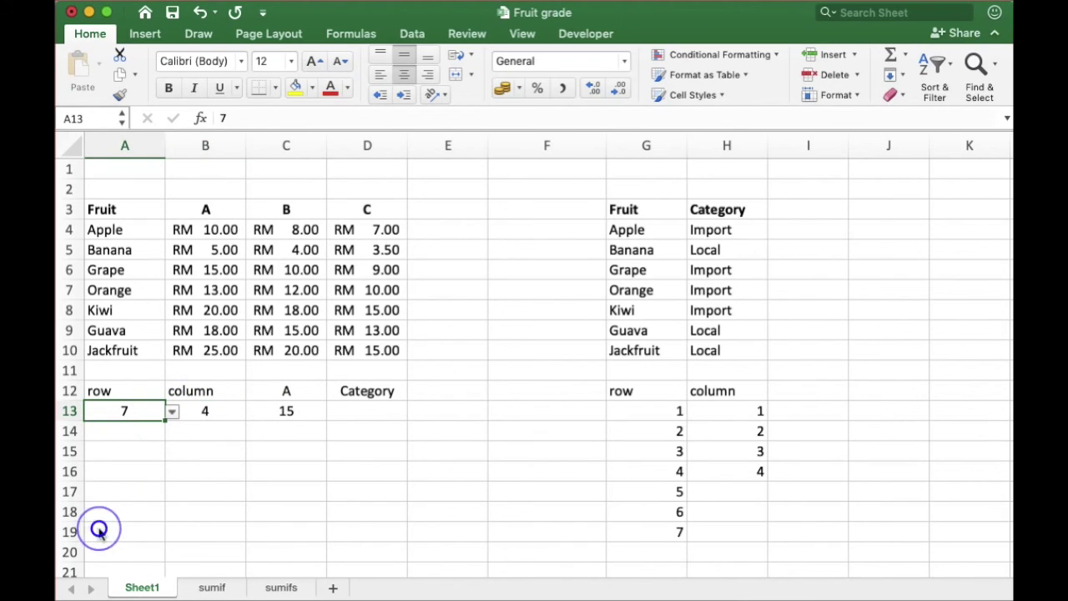